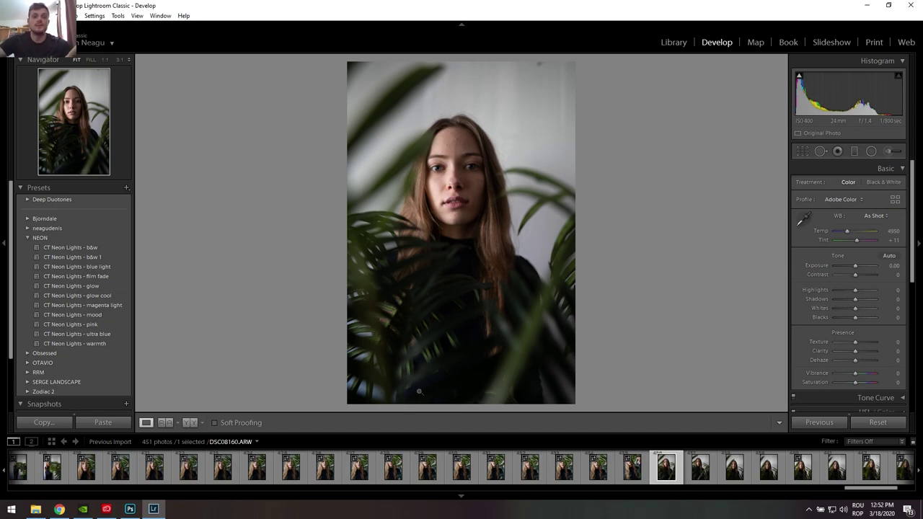
Send the DSC08160 portrait from Lightroom Classic to Photoshop for editing.
{"action": "right_click", "coordinate": [668, 468]}
{"action": "left_click", "coordinate": [615, 271]}
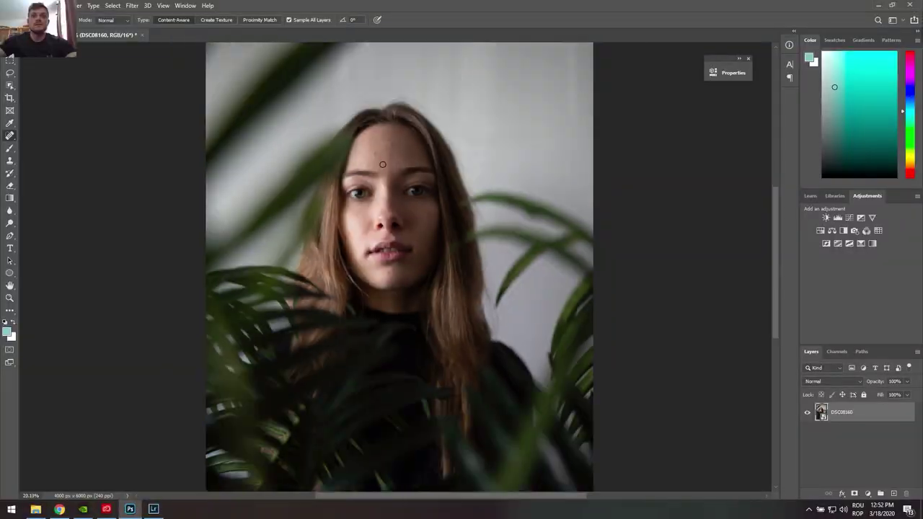
Zoom into the face and add an empty Layer 1 above the DSC08160 photo layer.
{"action": "scroll", "coordinate": [372, 153], "scroll_direction": "up", "scroll_amount": 3}
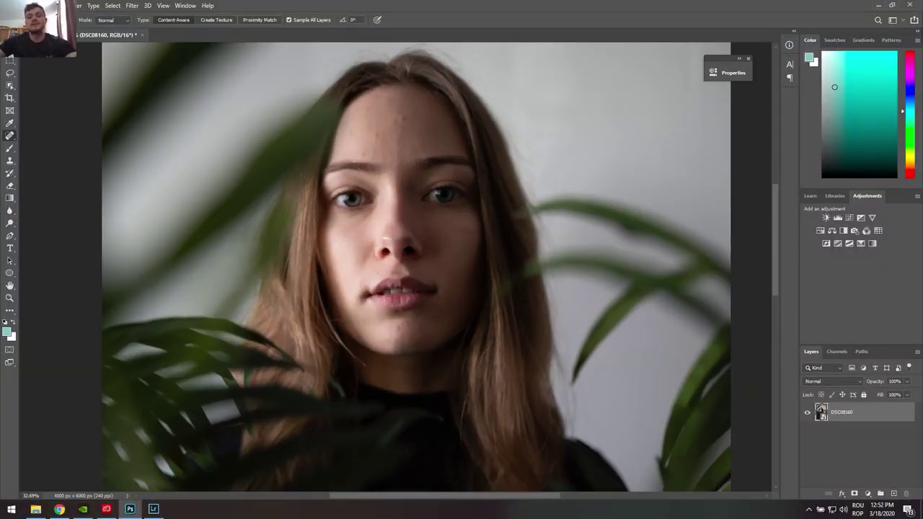
{"action": "scroll", "coordinate": [347, 189], "scroll_direction": "up", "scroll_amount": 2}
{"action": "scroll", "coordinate": [519, 160], "scroll_direction": "down", "scroll_amount": 1}
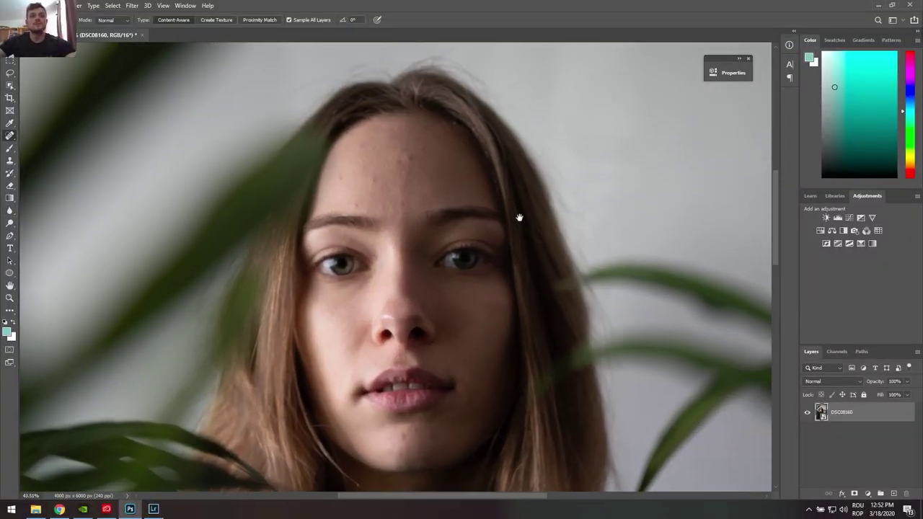
{"action": "scroll", "coordinate": [519, 215], "scroll_direction": "down", "scroll_amount": 1}
{"action": "scroll", "coordinate": [523, 252], "scroll_direction": "down", "scroll_amount": 1}
{"action": "left_click", "coordinate": [894, 494]}
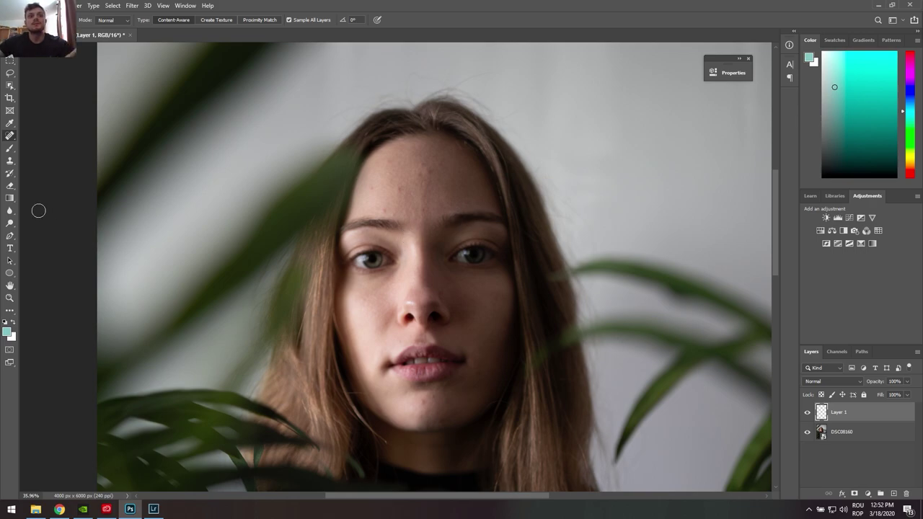
{"action": "right_click", "coordinate": [9, 137]}
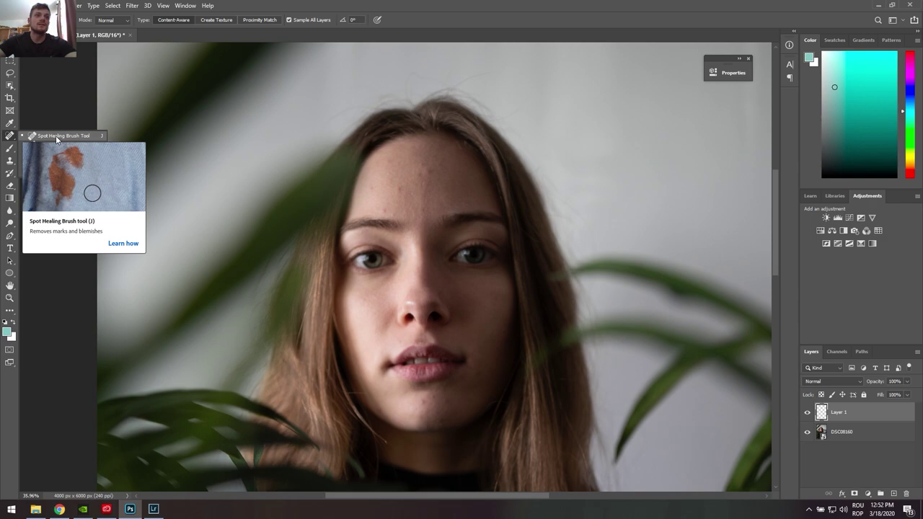
Heal blemishes on the chin, forehead, lip and cheek with the Spot Healing Brush.
{"action": "left_click", "coordinate": [293, 5]}
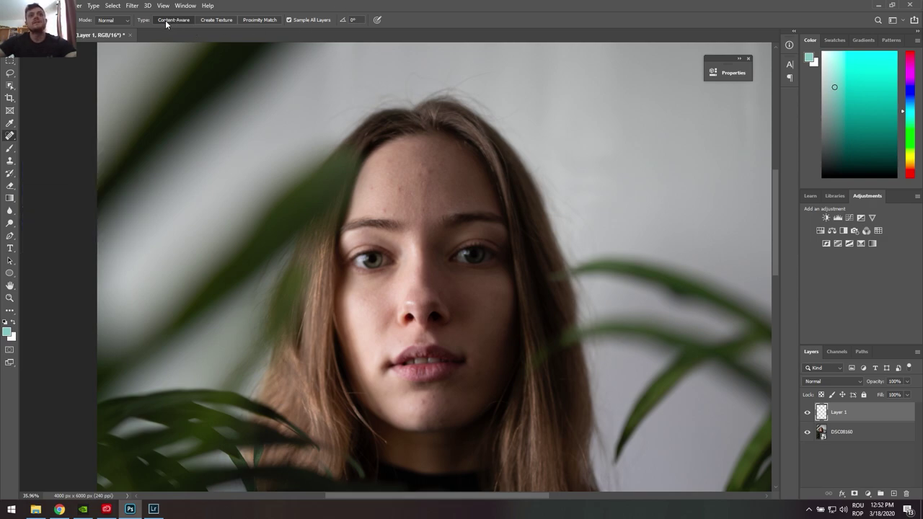
{"action": "scroll", "coordinate": [388, 206], "scroll_direction": "up", "scroll_amount": 1}
{"action": "left_click", "coordinate": [383, 211]}
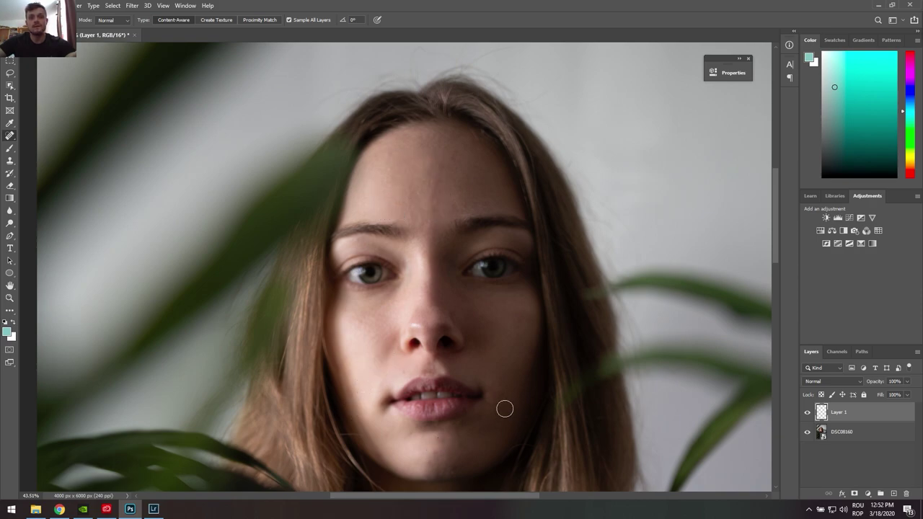
{"action": "left_click", "coordinate": [411, 438]}
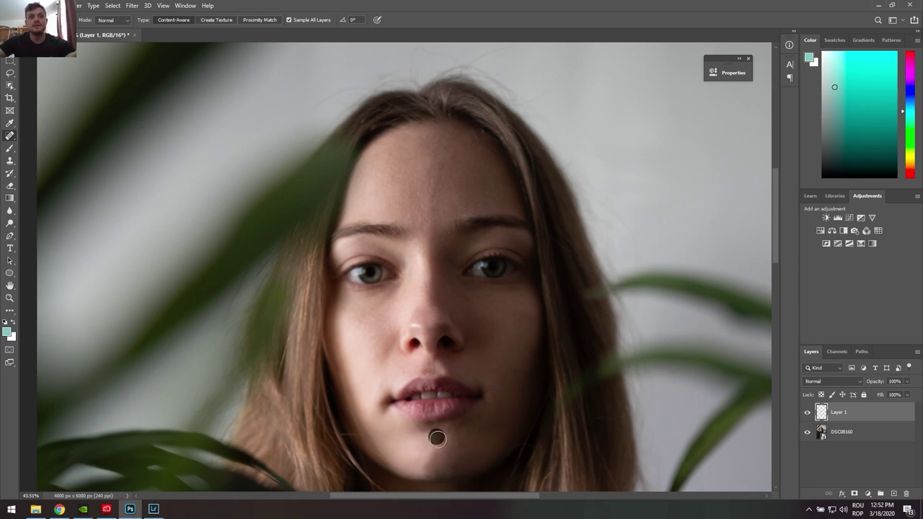
{"action": "left_click", "coordinate": [424, 203]}
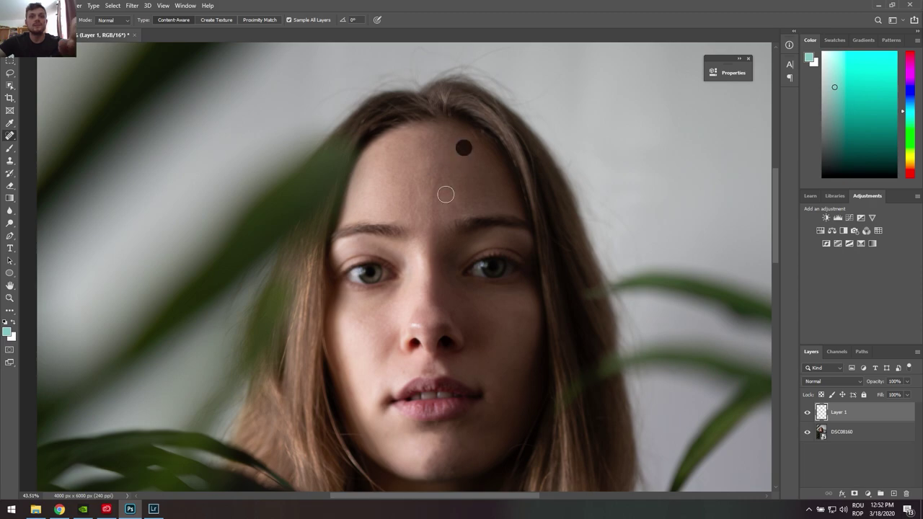
{"action": "left_click", "coordinate": [398, 371]}
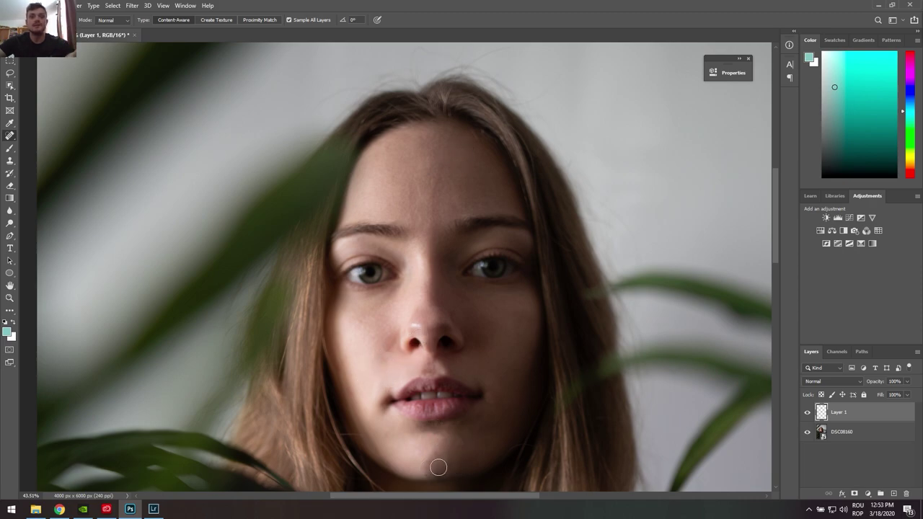
{"action": "left_click", "coordinate": [520, 319]}
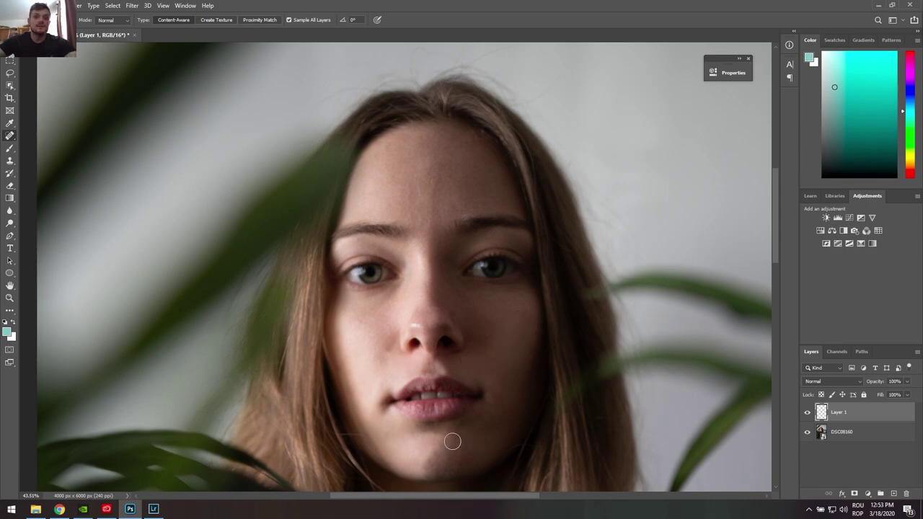
Merge the retouch Layer 1 down into the DSC08160 photo layer.
{"action": "scroll", "coordinate": [386, 286], "scroll_direction": "down", "scroll_amount": 2}
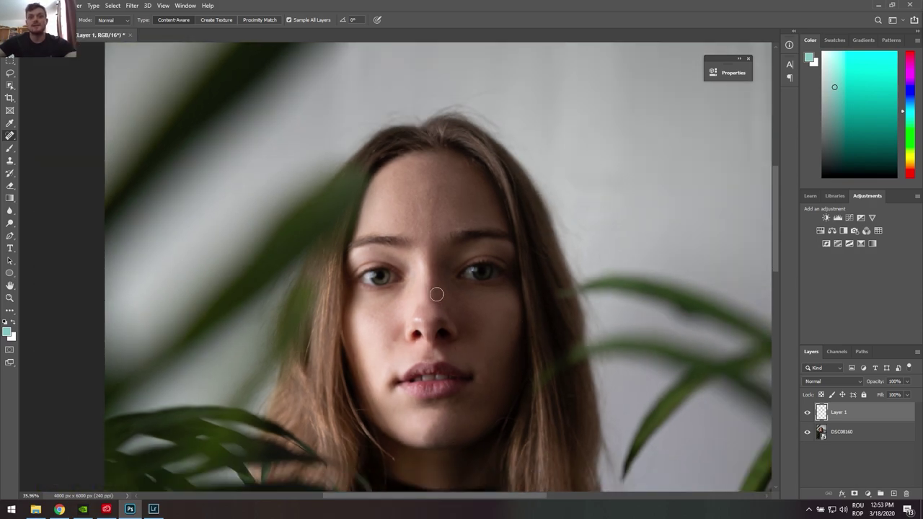
{"action": "scroll", "coordinate": [433, 288], "scroll_direction": "down", "scroll_amount": 2}
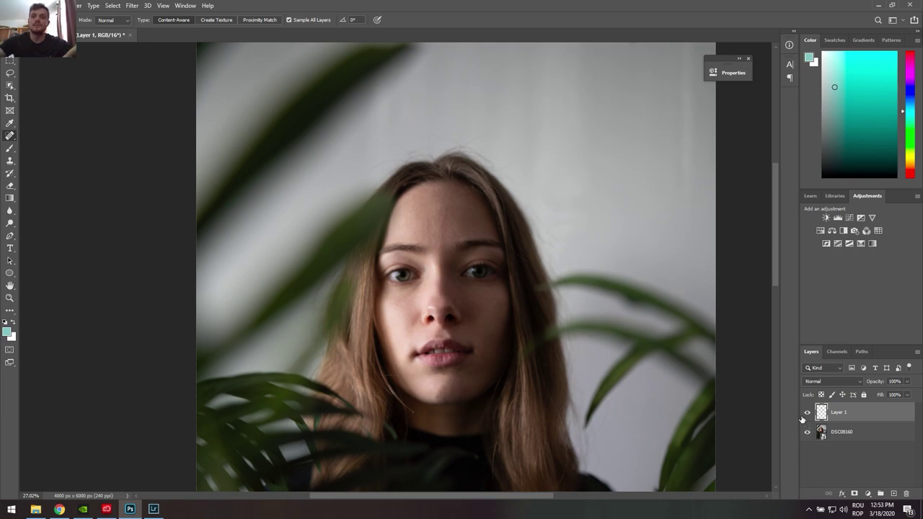
{"action": "scroll", "coordinate": [551, 329], "scroll_direction": "up", "scroll_amount": 1}
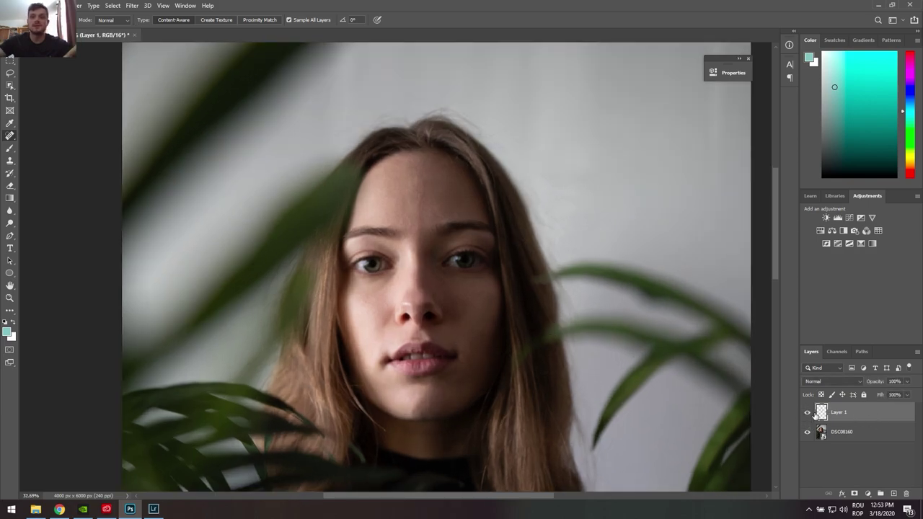
{"action": "right_click", "coordinate": [840, 413]}
{"action": "left_click", "coordinate": [836, 316]}
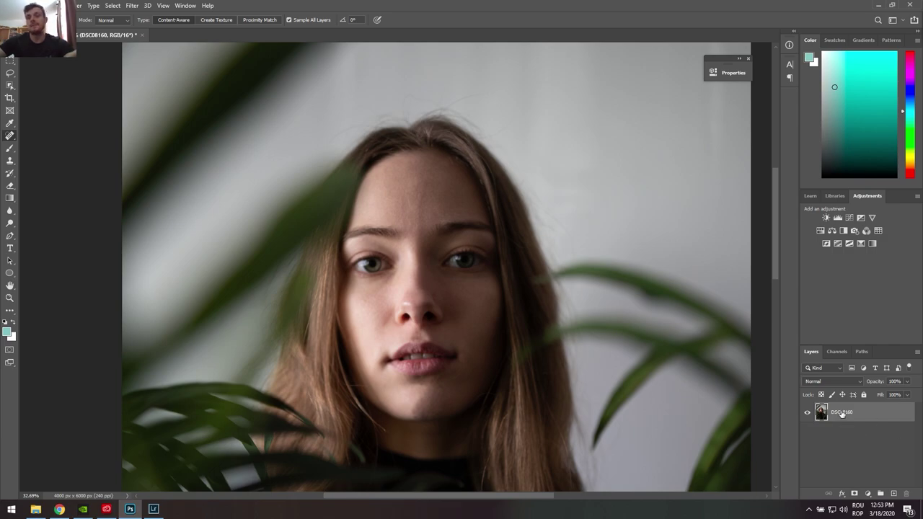
Duplicate the photo layer, hide the top copy and select the middle copy.
{"action": "left_click_drag", "start_coordinate": [840, 414], "coordinate": [894, 493]}
{"action": "left_click", "coordinate": [808, 413]}
{"action": "left_click", "coordinate": [847, 432]}
Apply a 10-pixel Gaussian Blur to the middle DSC08160 copy layer.
{"action": "left_click", "coordinate": [132, 5]}
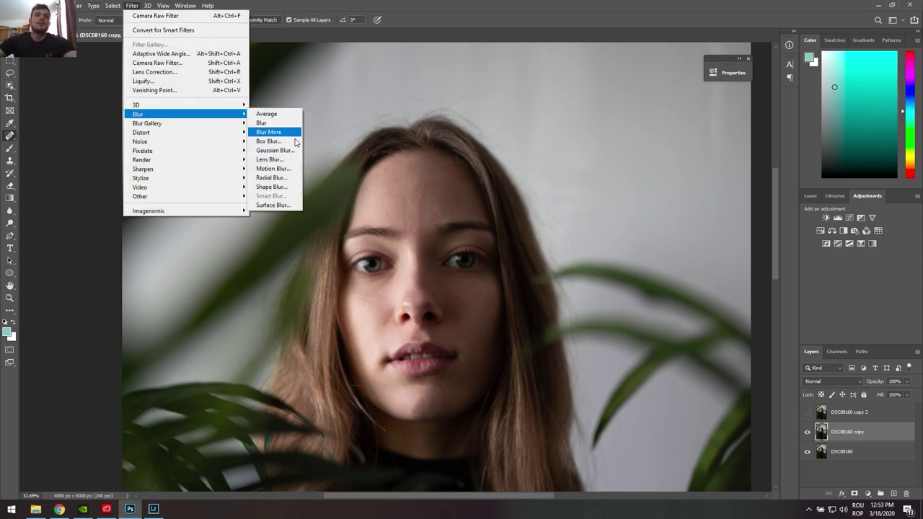
{"action": "left_click", "coordinate": [289, 150]}
{"action": "left_click_drag", "start_coordinate": [669, 266], "coordinate": [671, 264]}
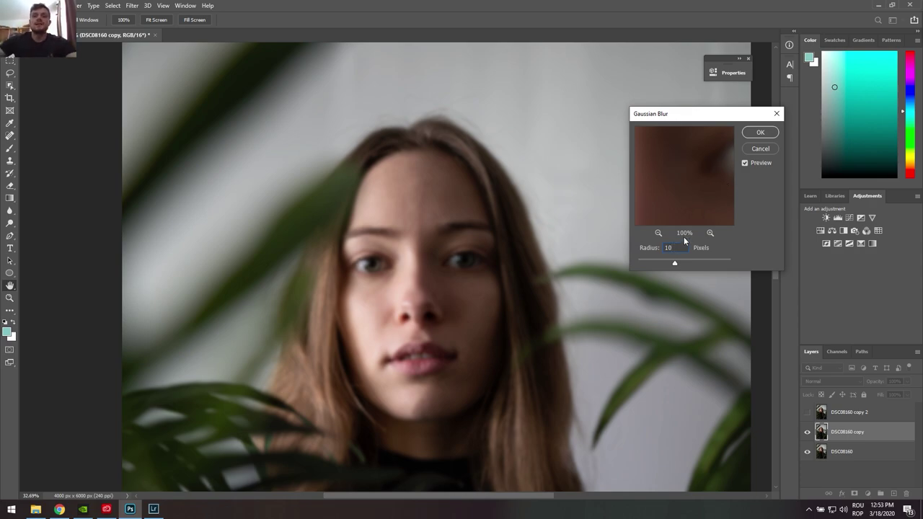
{"action": "left_click", "coordinate": [763, 135]}
Apply Image onto the top copy from DSC08160 copy, inverted, with Add blending and scale 2.
{"action": "left_click", "coordinate": [808, 412]}
{"action": "left_click", "coordinate": [853, 413]}
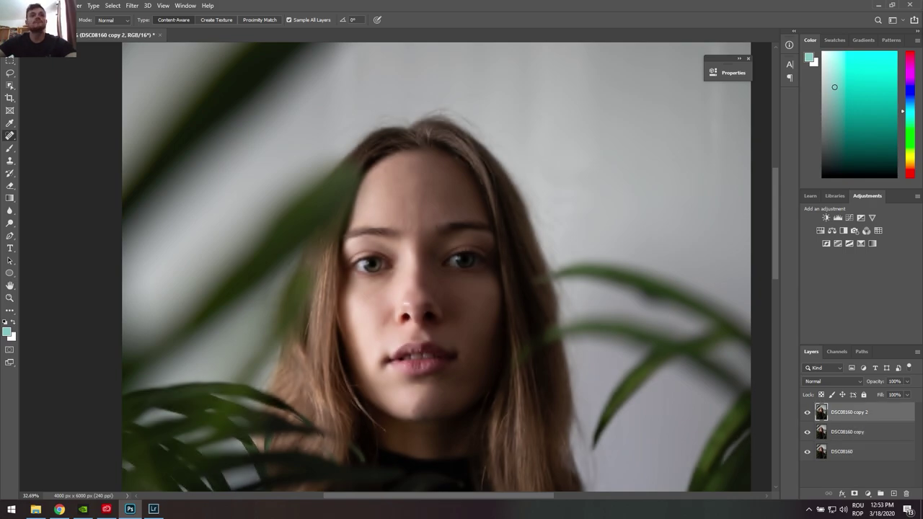
{"action": "left_click", "coordinate": [56, 5]}
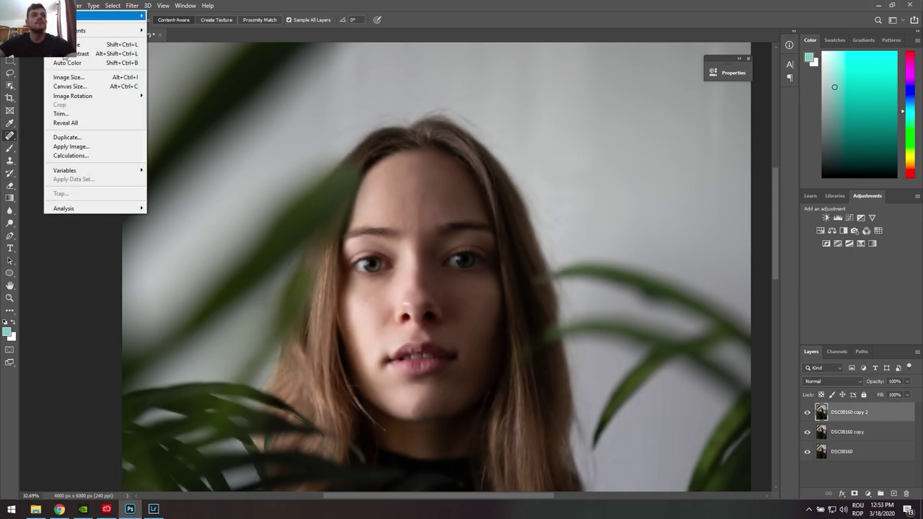
{"action": "left_click", "coordinate": [82, 147]}
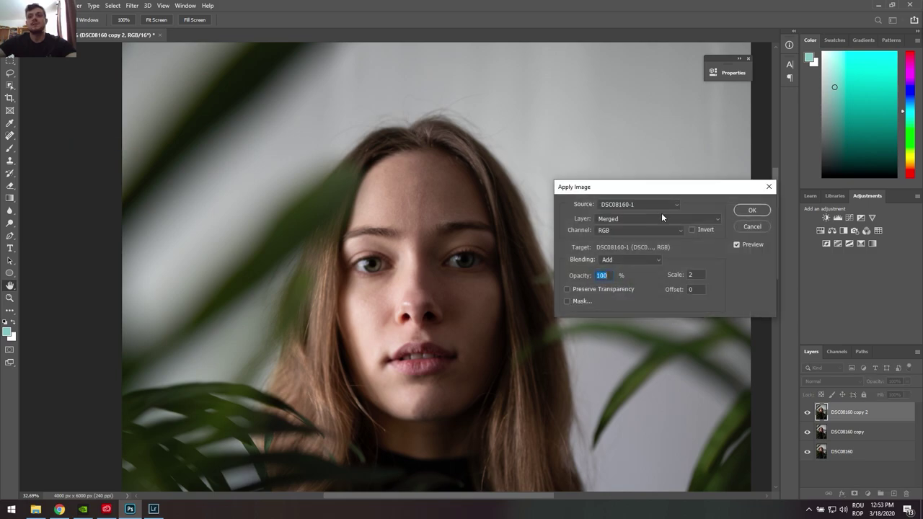
{"action": "left_click", "coordinate": [705, 230]}
{"action": "left_click", "coordinate": [634, 219]}
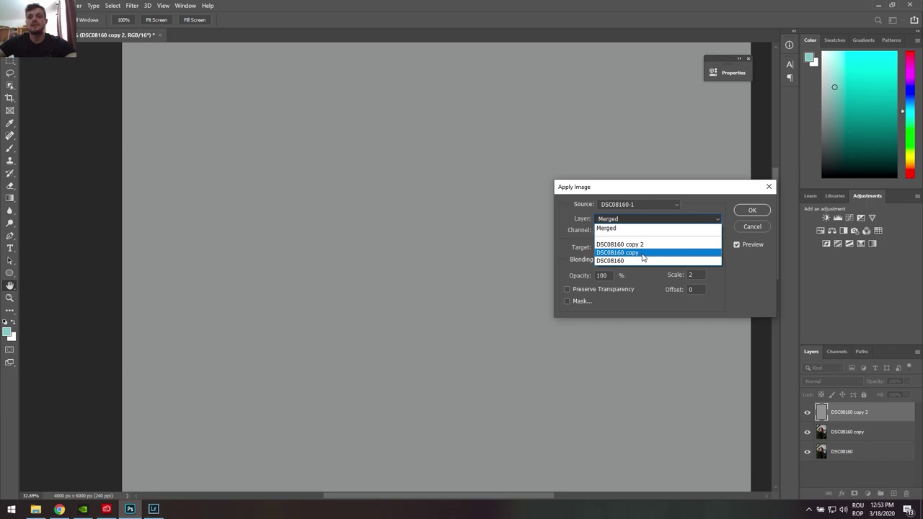
{"action": "left_click", "coordinate": [641, 253]}
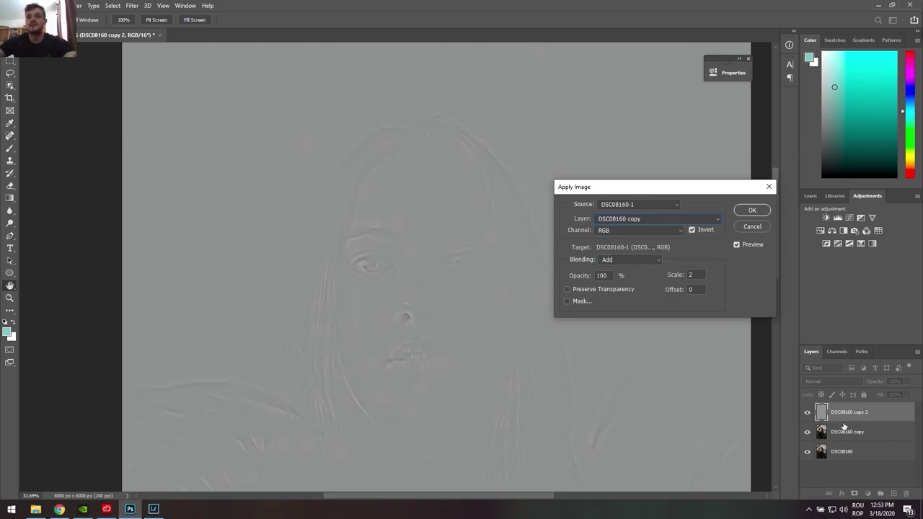
{"action": "left_click", "coordinate": [627, 260]}
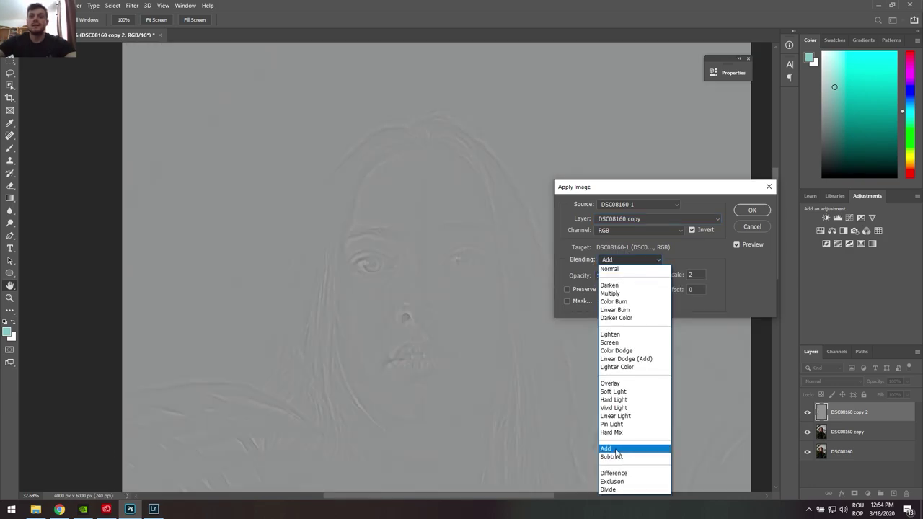
{"action": "left_click", "coordinate": [617, 450]}
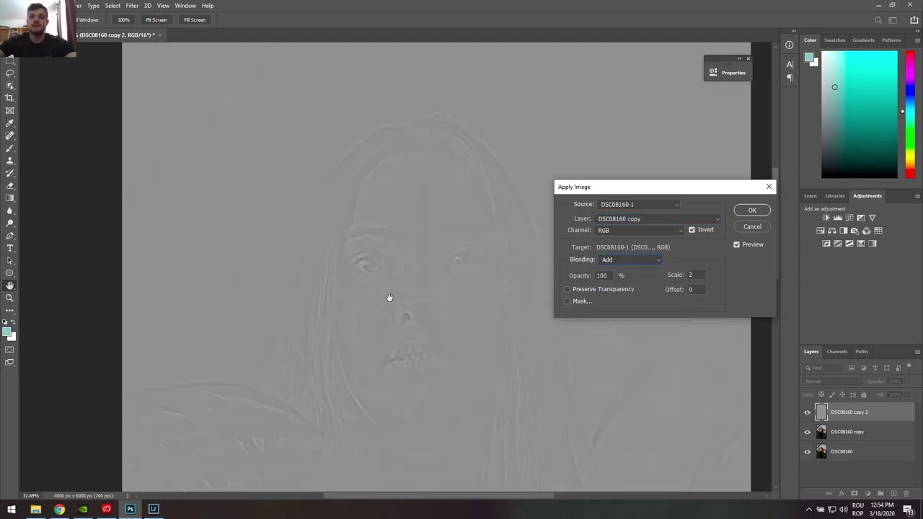
{"action": "left_click", "coordinate": [750, 211]}
Set the top copy to Linear Light and group it with the blurred copy.
{"action": "left_click", "coordinate": [820, 382]}
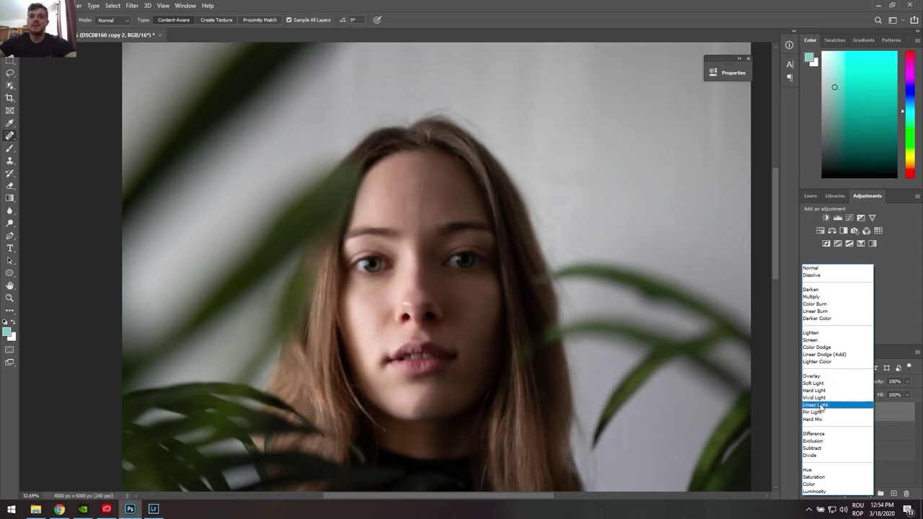
{"action": "left_click", "coordinate": [821, 406]}
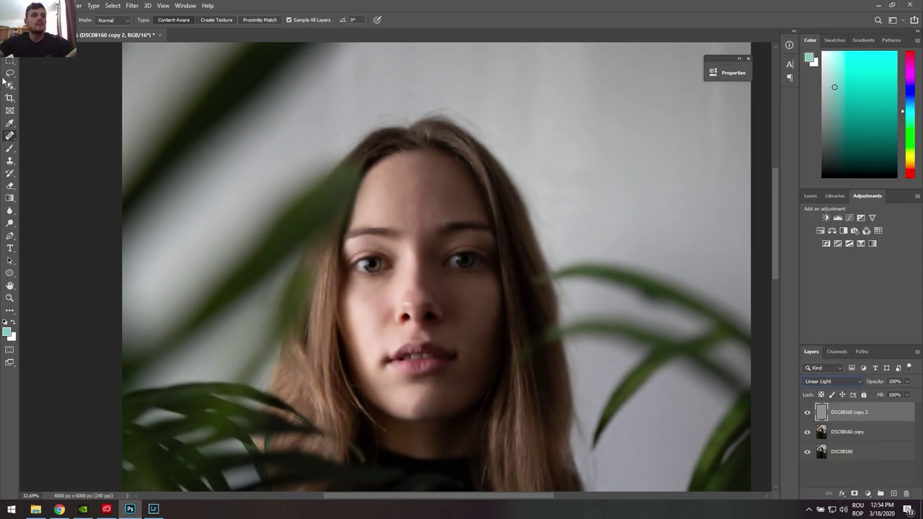
{"action": "scroll", "coordinate": [676, 343], "scroll_direction": "down", "scroll_amount": 1}
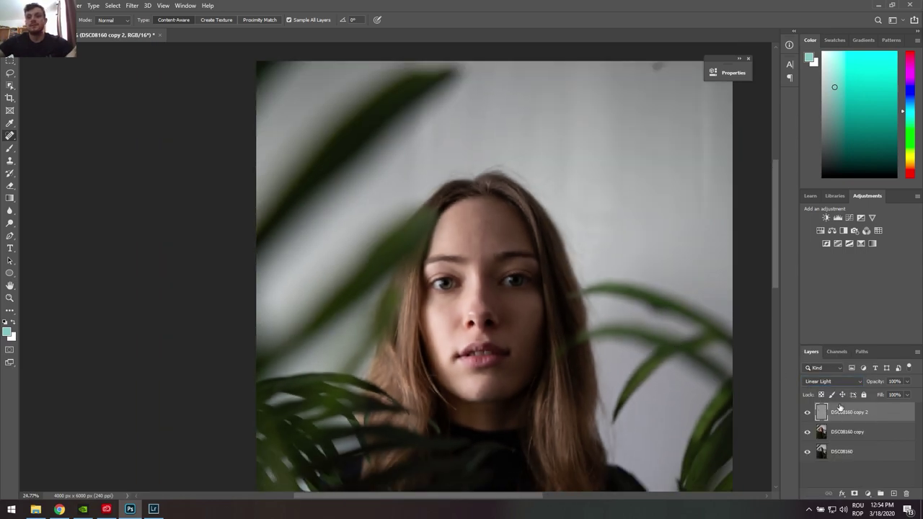
{"action": "left_click", "coordinate": [849, 433], "text": "shift"}
{"action": "left_click", "coordinate": [880, 495]}
{"action": "left_click", "coordinate": [879, 495]}
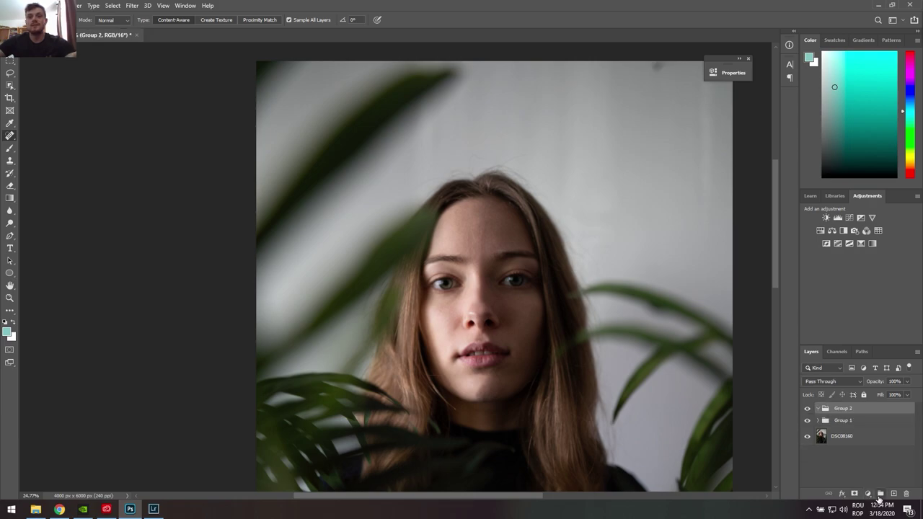
Remove the extra groups, expand Group 1 and lasso the bridge of the nose.
{"action": "key", "text": "ctrl+z"}
{"action": "key", "text": "ctrl+z"}
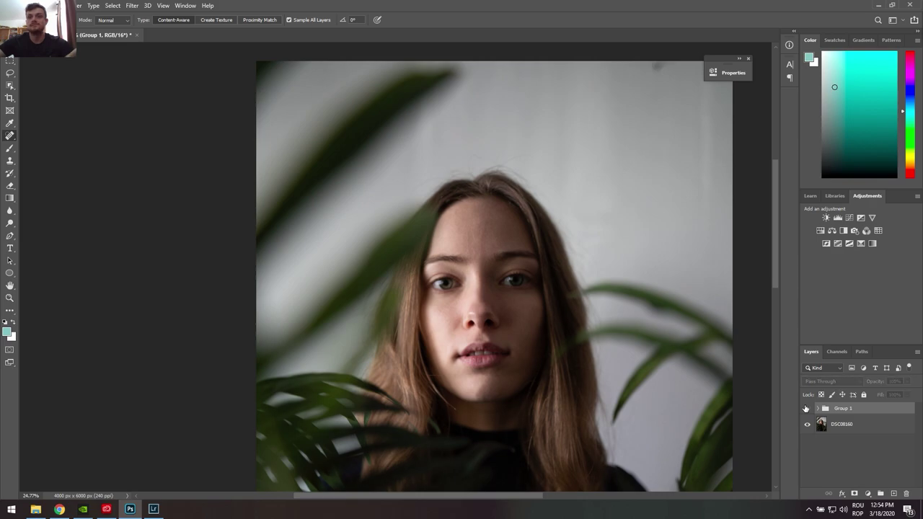
{"action": "left_click", "coordinate": [817, 409]}
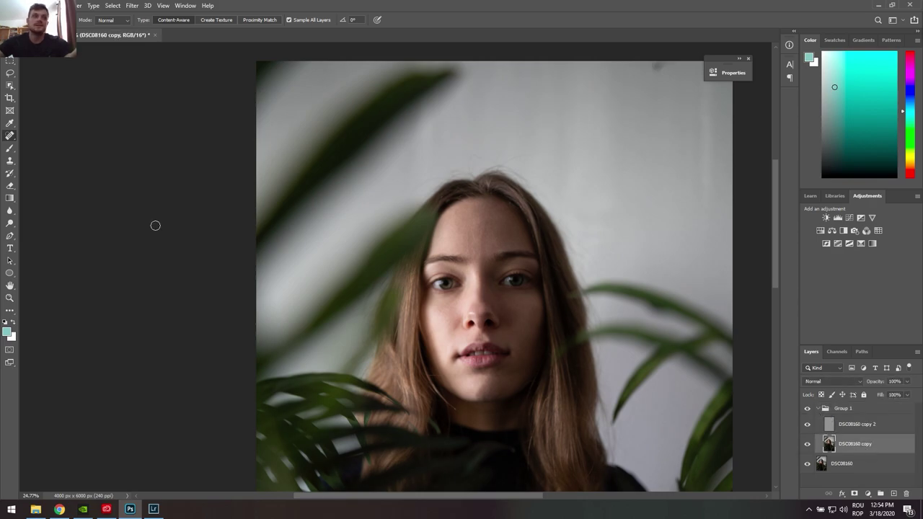
{"action": "scroll", "coordinate": [108, 188], "scroll_direction": "up", "scroll_amount": 1}
{"action": "key", "text": "l"}
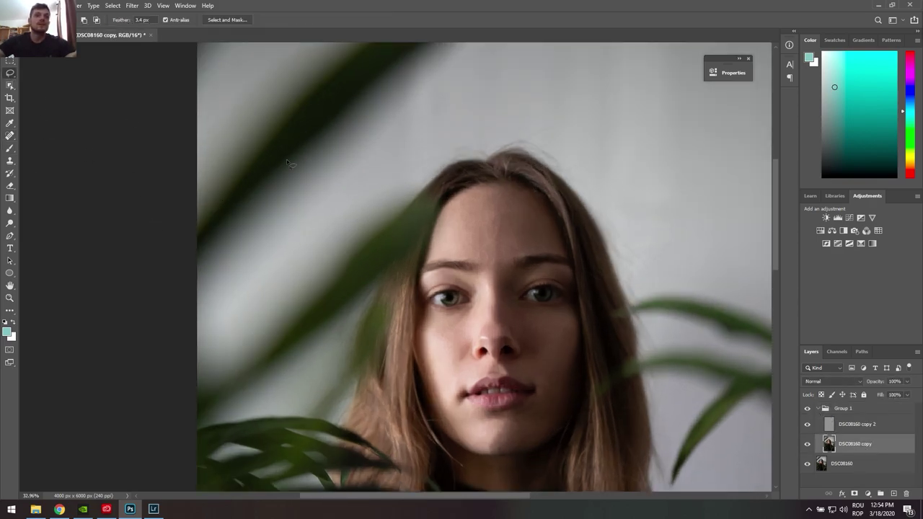
{"action": "scroll", "coordinate": [499, 249], "scroll_direction": "up", "scroll_amount": 1}
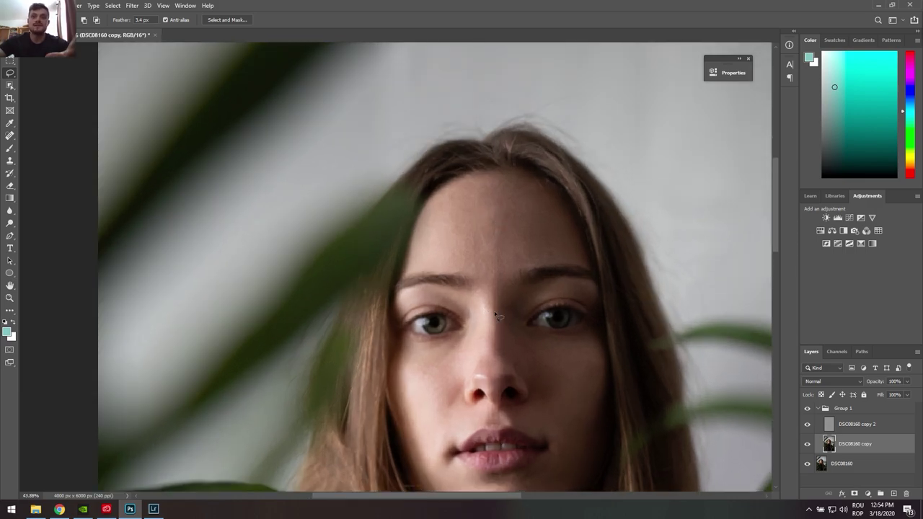
{"action": "left_click_drag", "start_coordinate": [486, 322], "coordinate": [486, 304]}
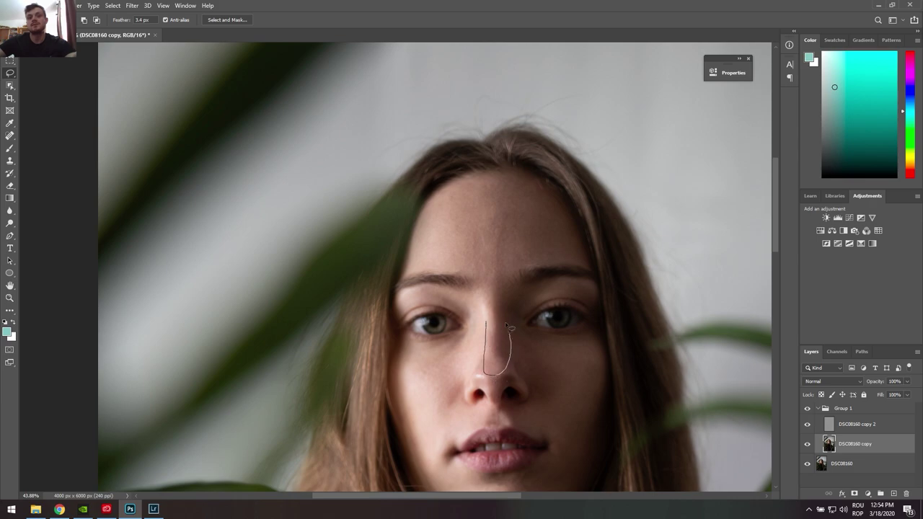
Blur the nose bridge selection with a 15-pixel Gaussian Blur, then deselect.
{"action": "left_click", "coordinate": [132, 6]}
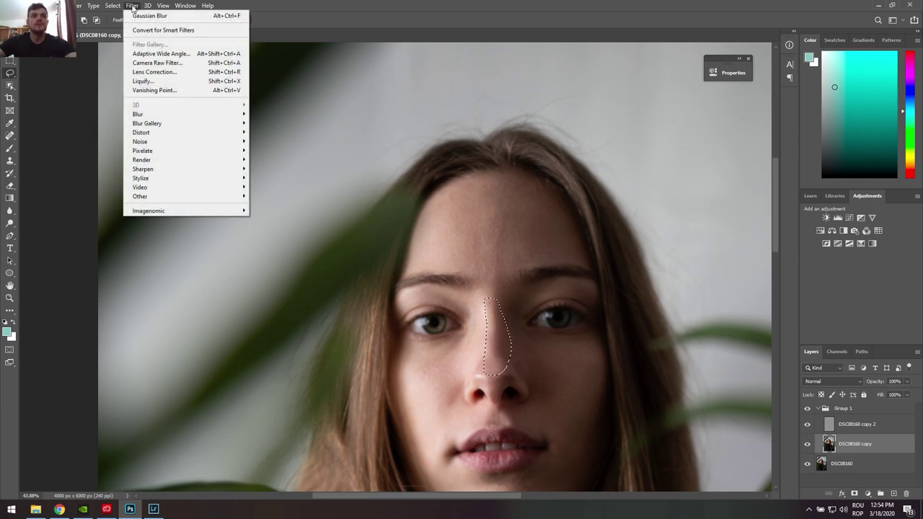
{"action": "mouse_move", "coordinate": [138, 114]}
{"action": "left_click", "coordinate": [268, 151]}
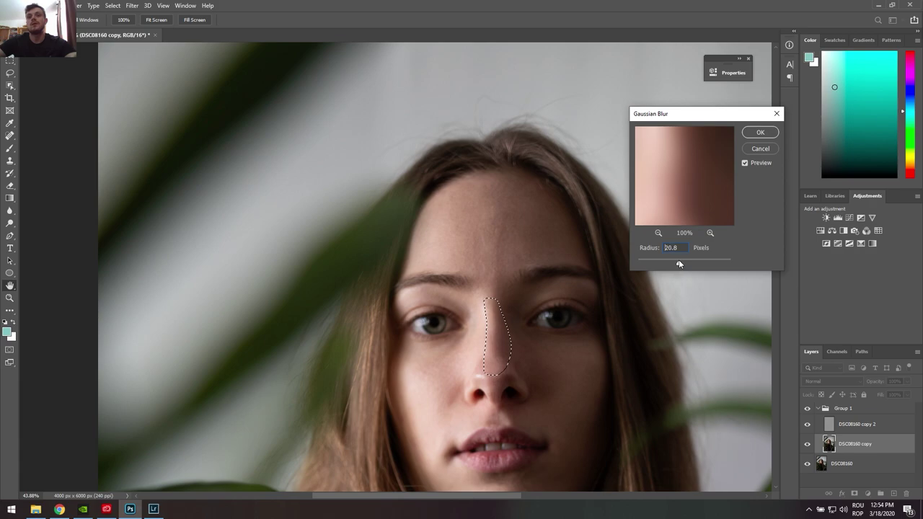
{"action": "left_click_drag", "start_coordinate": [678, 262], "coordinate": [676, 261]}
{"action": "type", "text": "15"}
{"action": "left_click", "coordinate": [528, 285]}
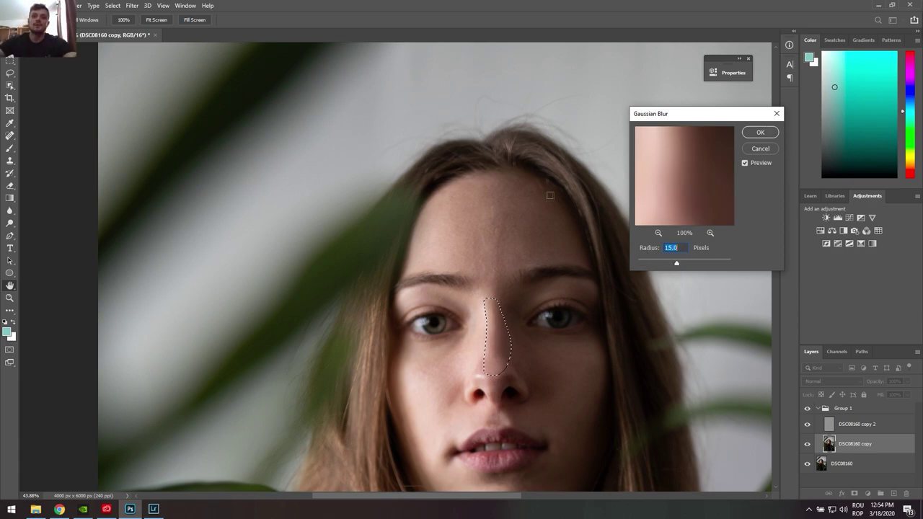
{"action": "left_click", "coordinate": [760, 132]}
{"action": "key", "text": "ctrl+d"}
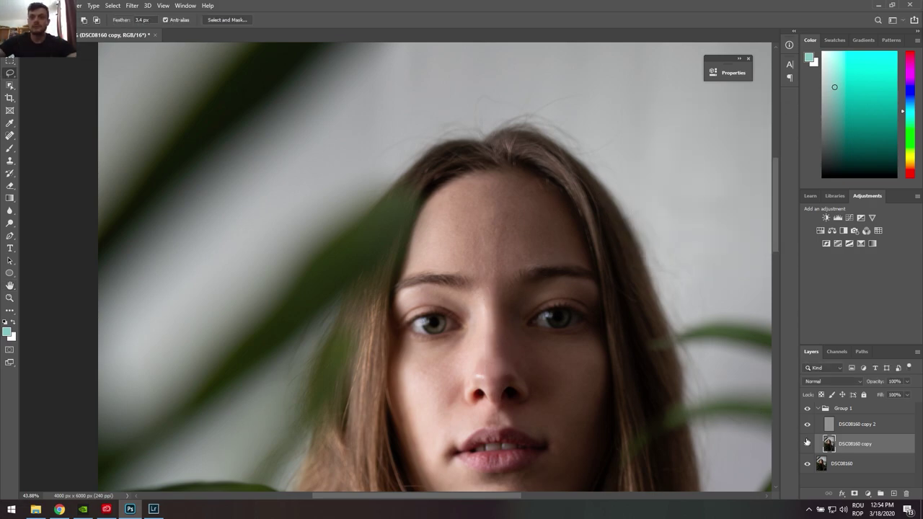
Set a 3.5 px feather and lasso skin patches on the forehead and beside the nose.
{"action": "scroll", "coordinate": [505, 334], "scroll_direction": "up", "scroll_amount": 2}
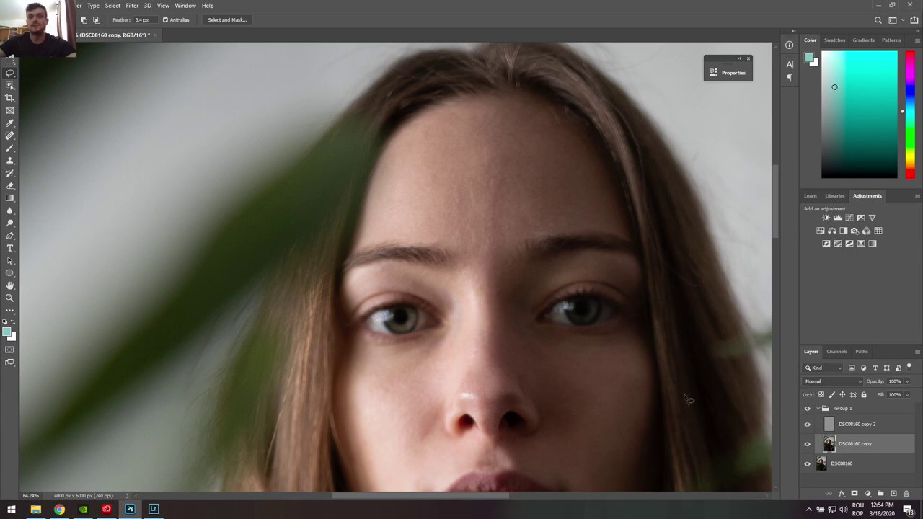
{"action": "scroll", "coordinate": [418, 228], "scroll_direction": "down", "scroll_amount": 2}
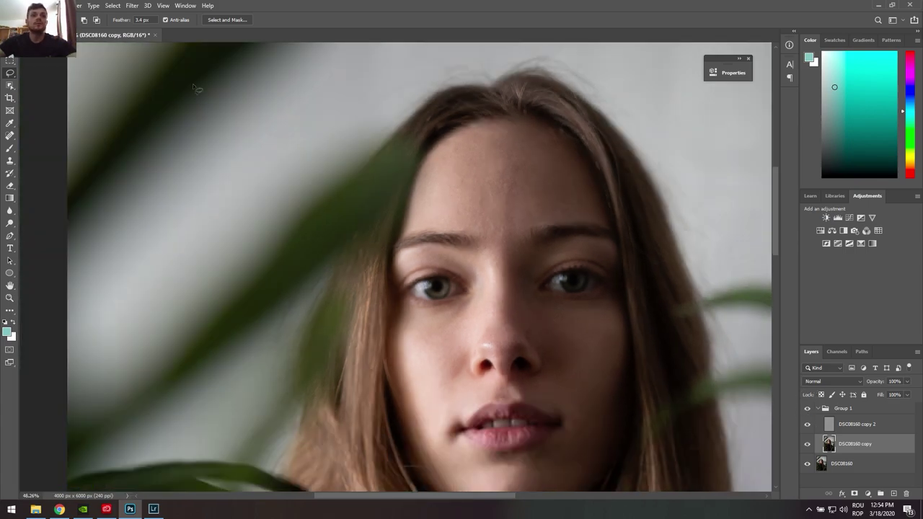
{"action": "scroll", "coordinate": [148, 21], "scroll_direction": "up", "scroll_amount": 3}
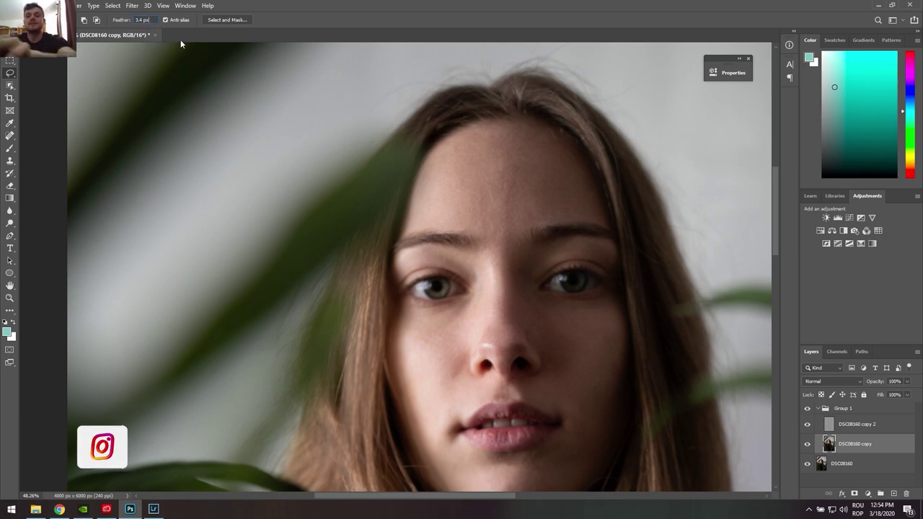
{"action": "type", "text": "3.5"}
{"action": "key", "text": "Return"}
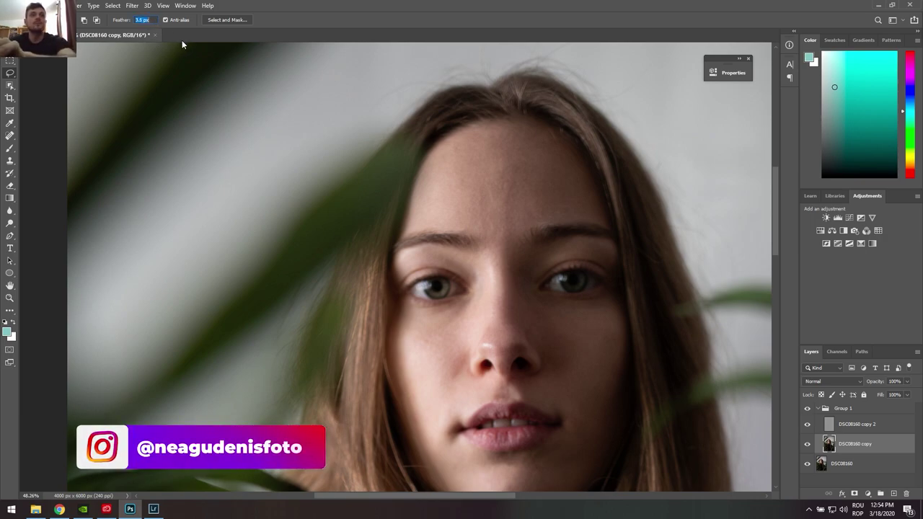
{"action": "left_click_drag", "start_coordinate": [484, 144], "coordinate": [484, 146]}
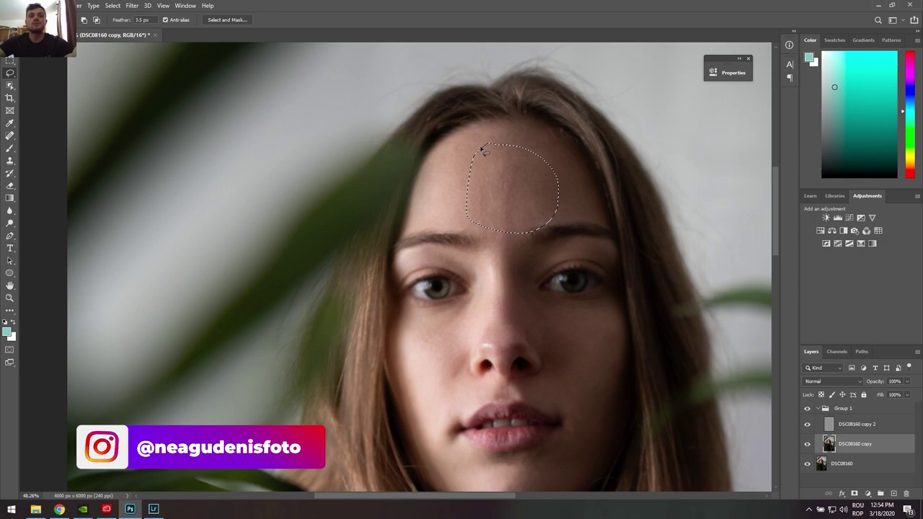
{"action": "left_click", "coordinate": [505, 155]}
{"action": "left_click_drag", "start_coordinate": [458, 150], "coordinate": [495, 154]}
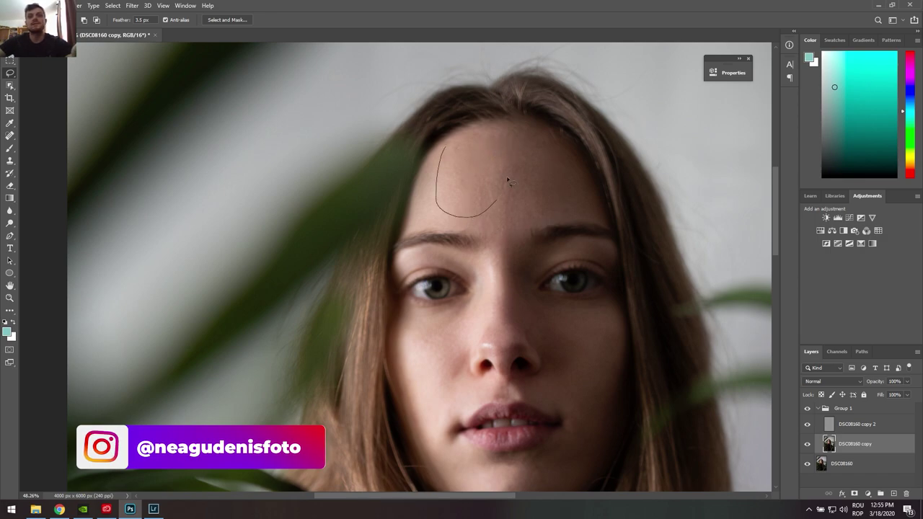
{"action": "left_click", "coordinate": [454, 328]}
{"action": "mouse_move", "coordinate": [455, 328]}
{"action": "left_mouse_down"}
{"action": "mouse_move", "coordinate": [555, 422]}
{"action": "mouse_move", "coordinate": [554, 297]}
{"action": "left_mouse_up"}
{"action": "left_click", "coordinate": [458, 347]}
{"action": "scroll", "coordinate": [555, 424], "scroll_direction": "down", "scroll_amount": 2}
{"action": "scroll", "coordinate": [555, 426], "scroll_direction": "up", "scroll_amount": 1}
Lasso and smooth the chin, both cheeks and a forehead patch, then collapse Group 1.
{"action": "left_click_drag", "start_coordinate": [507, 336], "coordinate": [548, 301]}
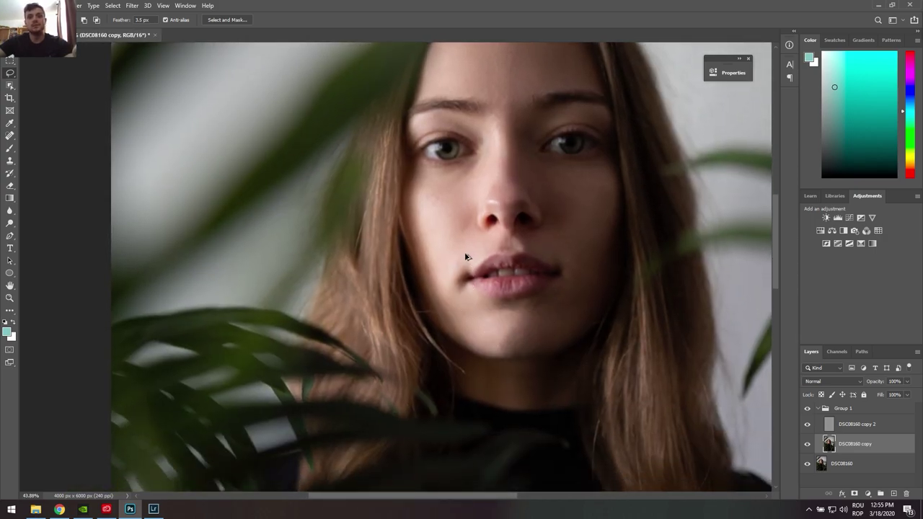
{"action": "left_click_drag", "start_coordinate": [575, 189], "coordinate": [558, 195]}
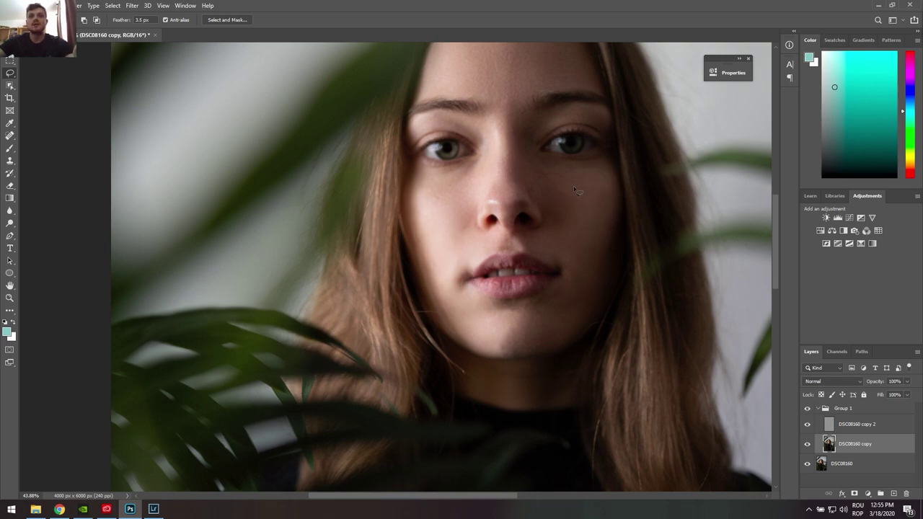
{"action": "left_click_drag", "start_coordinate": [538, 149], "coordinate": [515, 144]}
{"action": "left_click_drag", "start_coordinate": [447, 173], "coordinate": [455, 198]}
{"action": "left_click", "coordinate": [456, 198]}
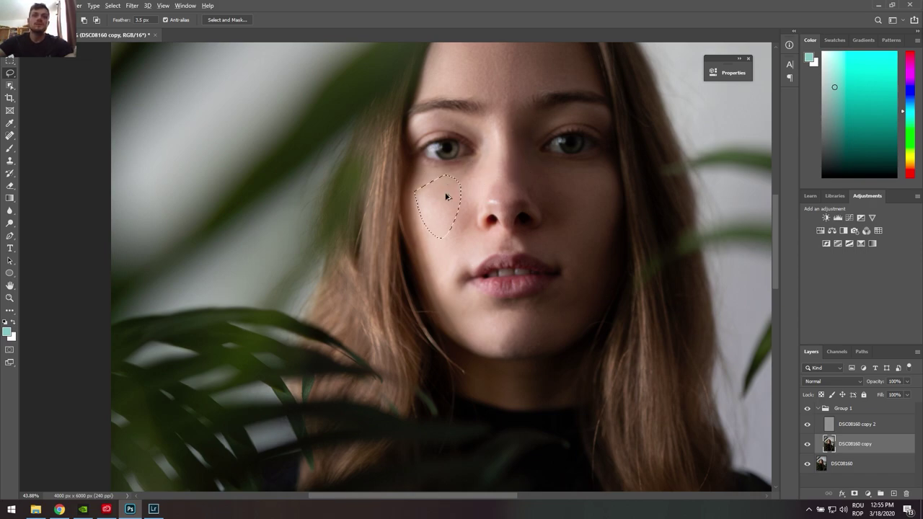
{"action": "mouse_move", "coordinate": [412, 213]}
{"action": "left_mouse_down"}
{"action": "mouse_move", "coordinate": [458, 259]}
{"action": "mouse_move", "coordinate": [459, 206]}
{"action": "left_mouse_up"}
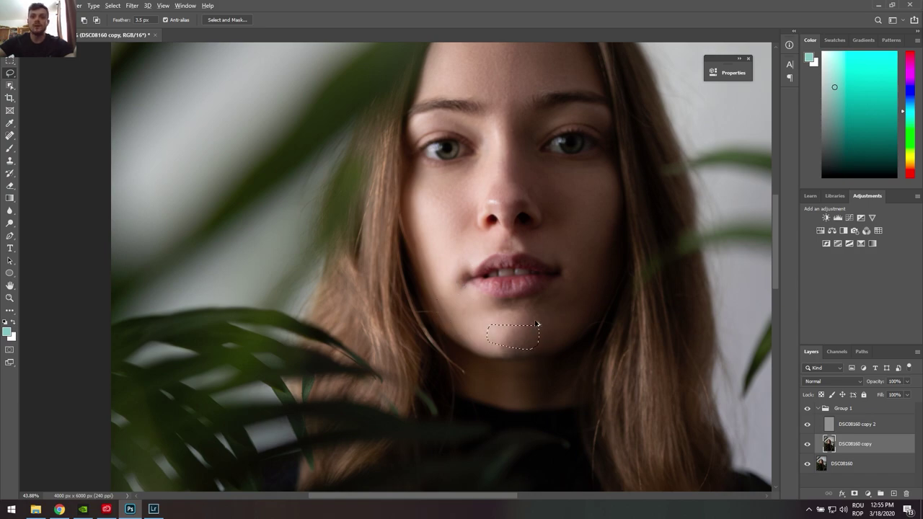
{"action": "left_click_drag", "start_coordinate": [499, 339], "coordinate": [573, 298]}
{"action": "scroll", "coordinate": [572, 299], "scroll_direction": "down", "scroll_amount": 3}
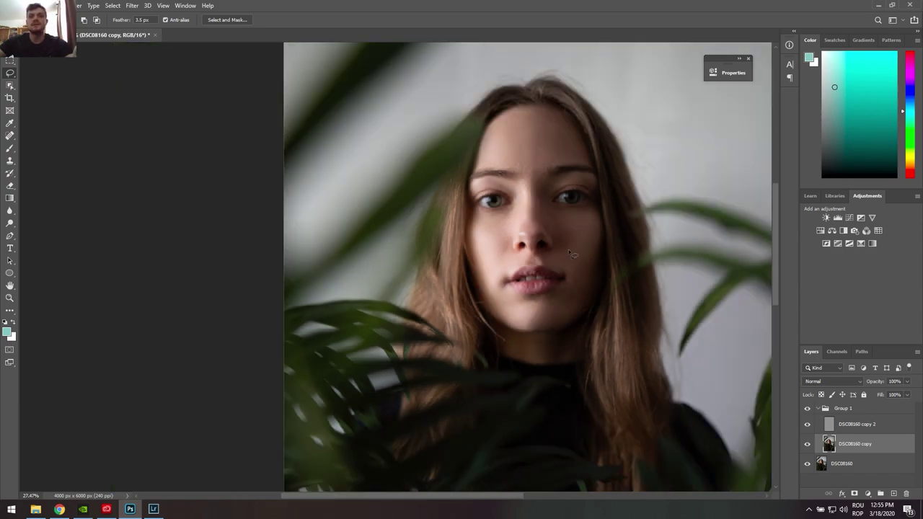
{"action": "left_click_drag", "start_coordinate": [567, 186], "coordinate": [584, 246]}
{"action": "scroll", "coordinate": [532, 202], "scroll_direction": "up", "scroll_amount": 2}
{"action": "left_click_drag", "start_coordinate": [531, 207], "coordinate": [537, 189]}
{"action": "left_click", "coordinate": [492, 181]}
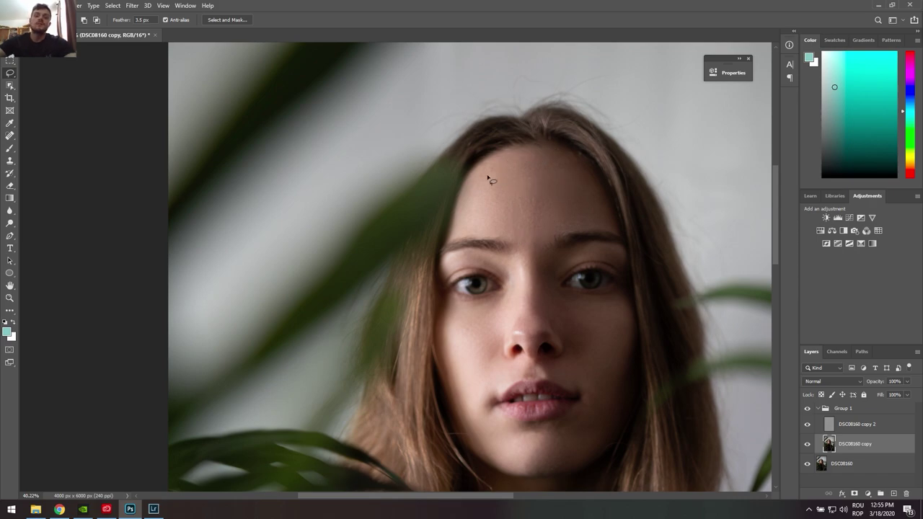
{"action": "left_click", "coordinate": [551, 184]}
{"action": "scroll", "coordinate": [470, 202], "scroll_direction": "down", "scroll_amount": 2}
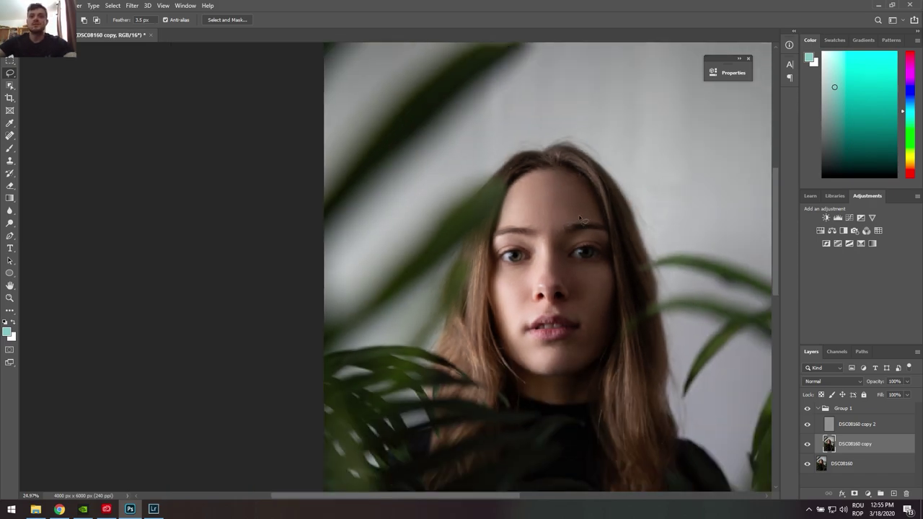
{"action": "left_click", "coordinate": [819, 409]}
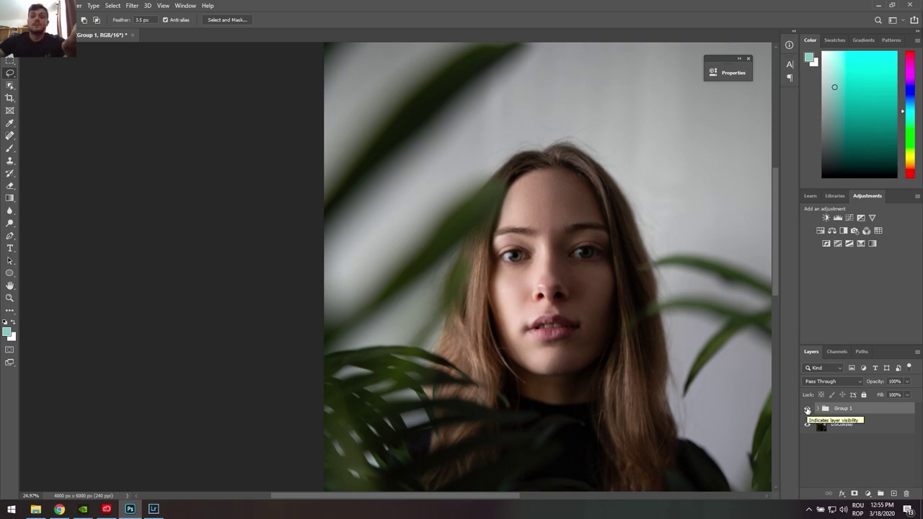
Compare the retouch before and after, then flatten all layers into one Background.
{"action": "left_click", "coordinate": [808, 410]}
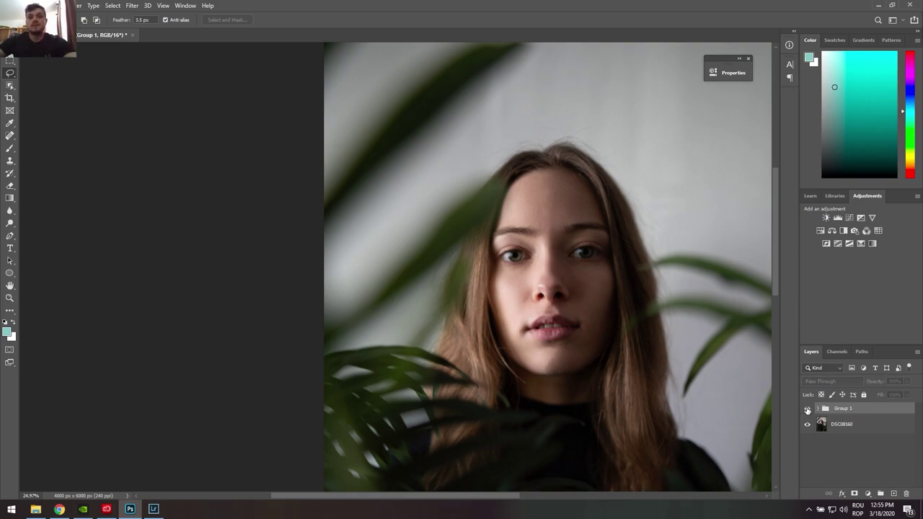
{"action": "scroll", "coordinate": [643, 305], "scroll_direction": "up", "scroll_amount": 5}
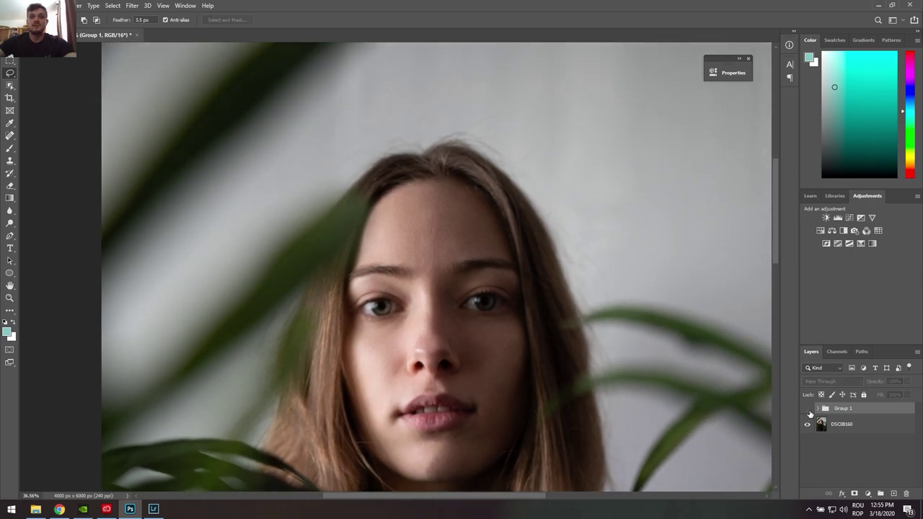
{"action": "left_click", "coordinate": [808, 409]}
{"action": "left_click", "coordinate": [808, 410]}
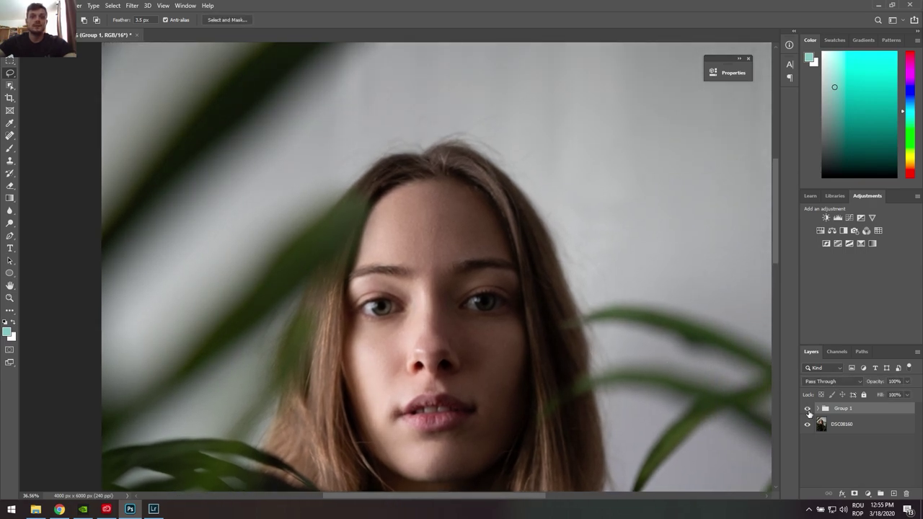
{"action": "scroll", "coordinate": [473, 358], "scroll_direction": "down", "scroll_amount": 4}
{"action": "scroll", "coordinate": [447, 288], "scroll_direction": "down", "scroll_amount": 3}
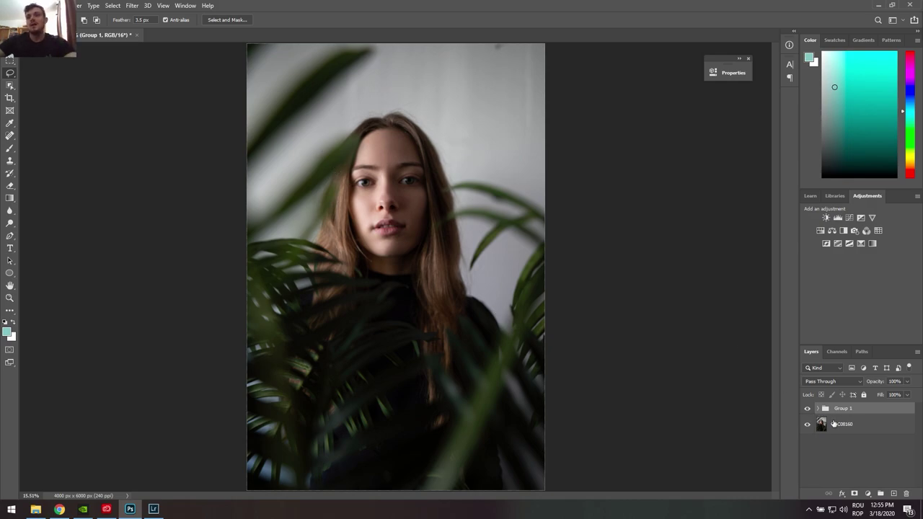
{"action": "scroll", "coordinate": [362, 292], "scroll_direction": "down", "scroll_amount": 2}
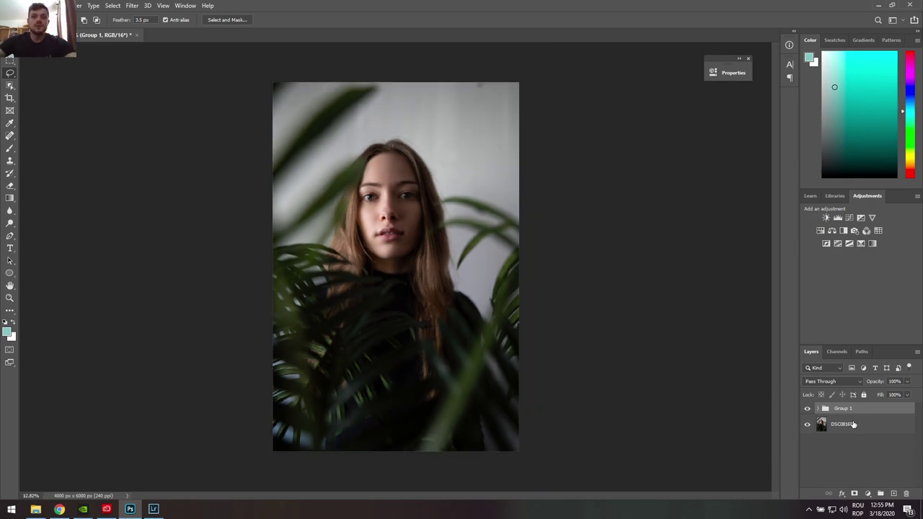
{"action": "right_click", "coordinate": [844, 408]}
{"action": "left_click", "coordinate": [836, 315]}
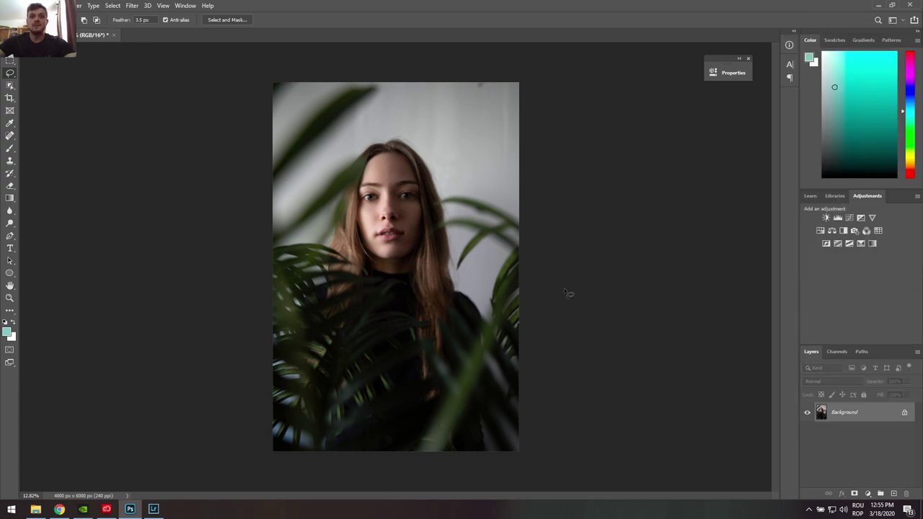
Crop the top and right edges of the portrait to 3808 × 5485 px.
{"action": "left_click", "coordinate": [10, 97]}
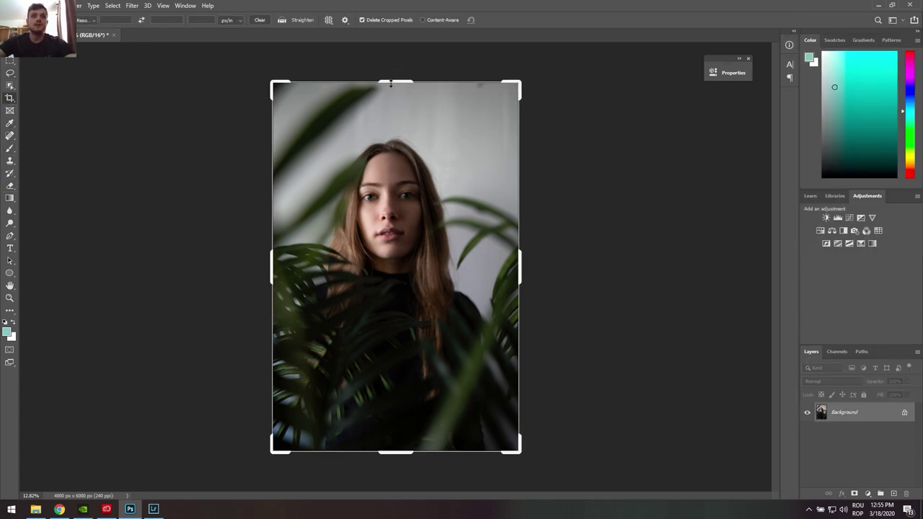
{"action": "left_click_drag", "start_coordinate": [390, 83], "coordinate": [390, 115]}
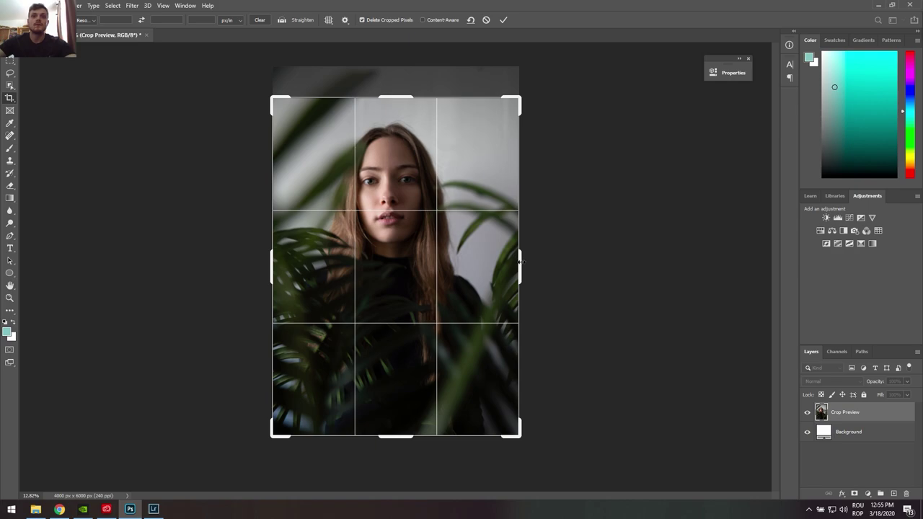
{"action": "left_click_drag", "start_coordinate": [520, 261], "coordinate": [514, 264]}
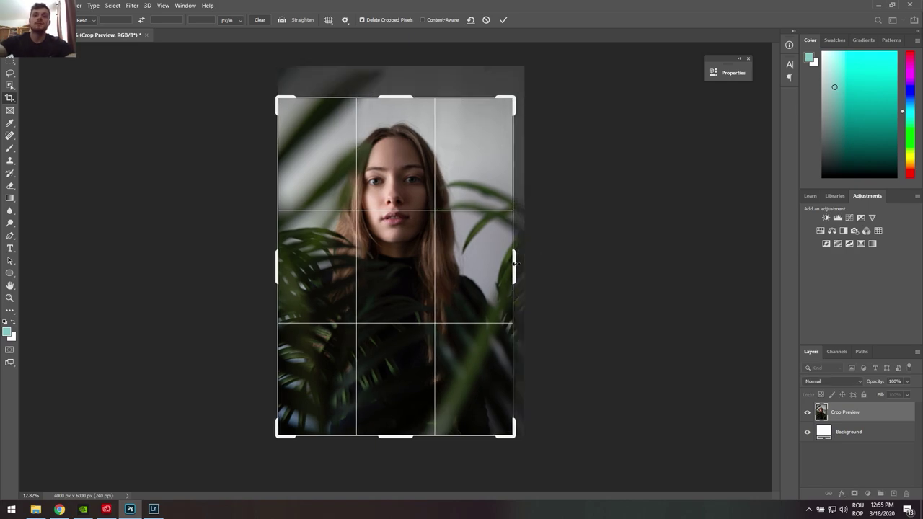
{"action": "key", "text": "Return"}
{"action": "right_click", "coordinate": [865, 419]}
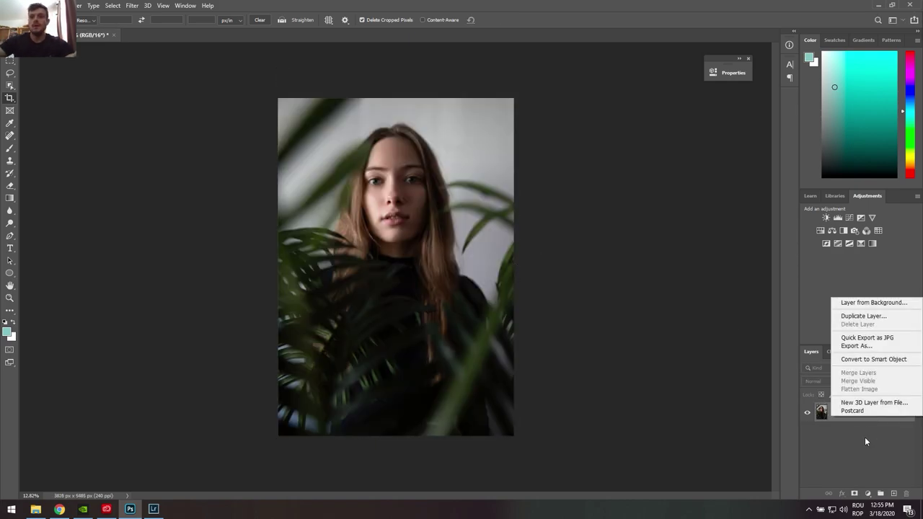
Add a Selective Color layer with Blacks set to Cyan -2, Magenta -2, Yellow -3.
{"action": "left_click", "coordinate": [867, 494]}
{"action": "left_click", "coordinate": [865, 493]}
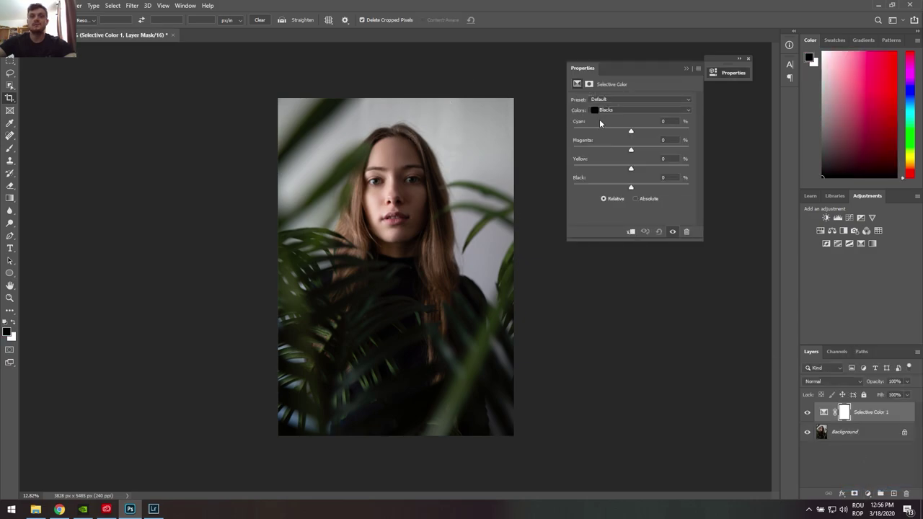
{"action": "left_click", "coordinate": [623, 111]}
{"action": "left_click", "coordinate": [631, 175]}
{"action": "left_click", "coordinate": [10, 60]}
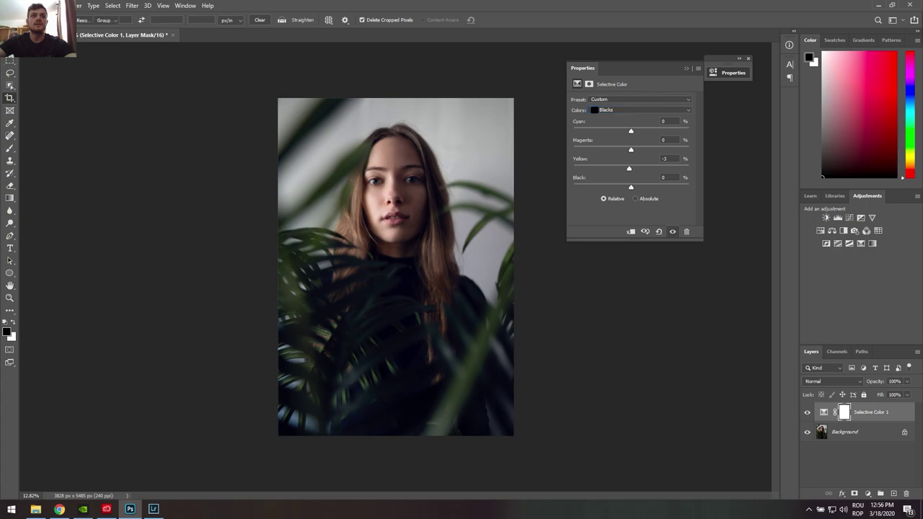
{"action": "scroll", "coordinate": [360, 185], "scroll_direction": "up", "scroll_amount": 1}
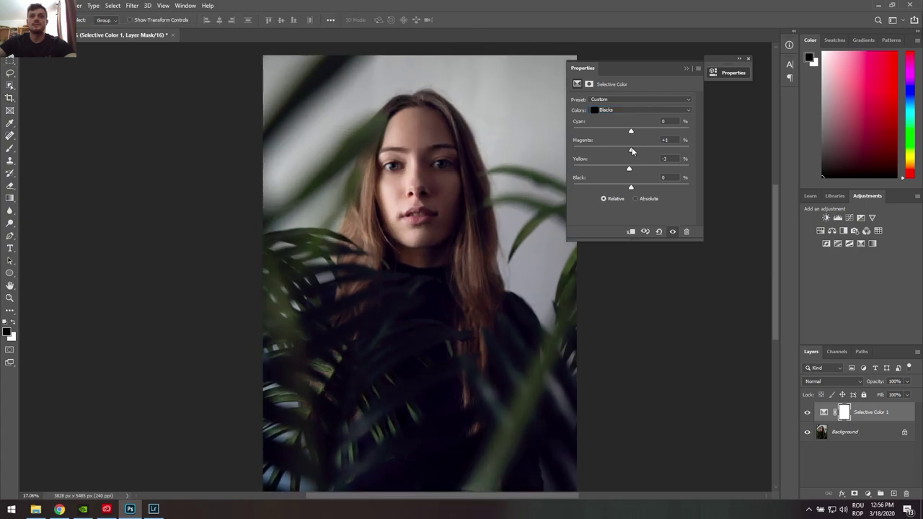
{"action": "left_click_drag", "start_coordinate": [632, 152], "coordinate": [630, 152]}
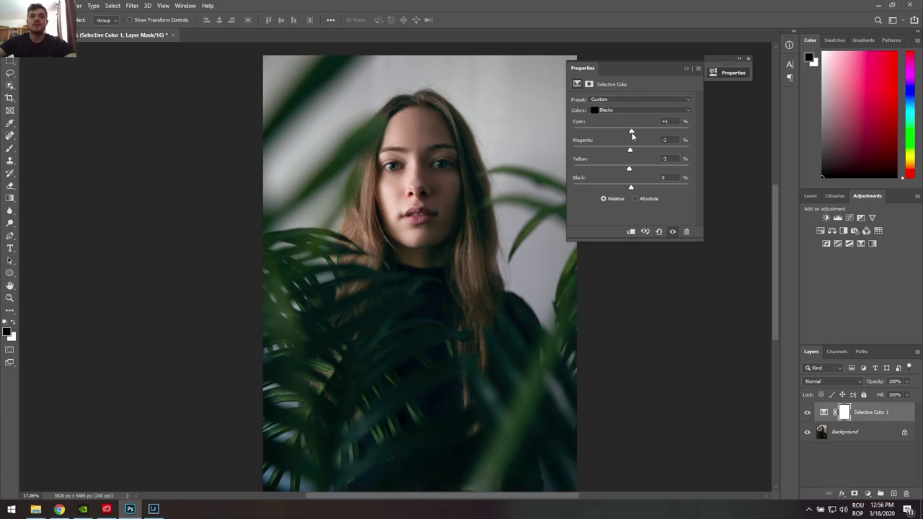
{"action": "left_click_drag", "start_coordinate": [631, 187], "coordinate": [629, 188]}
Add a Curves adjustment layer with a gentle two-point contrast curve.
{"action": "left_click", "coordinate": [868, 494]}
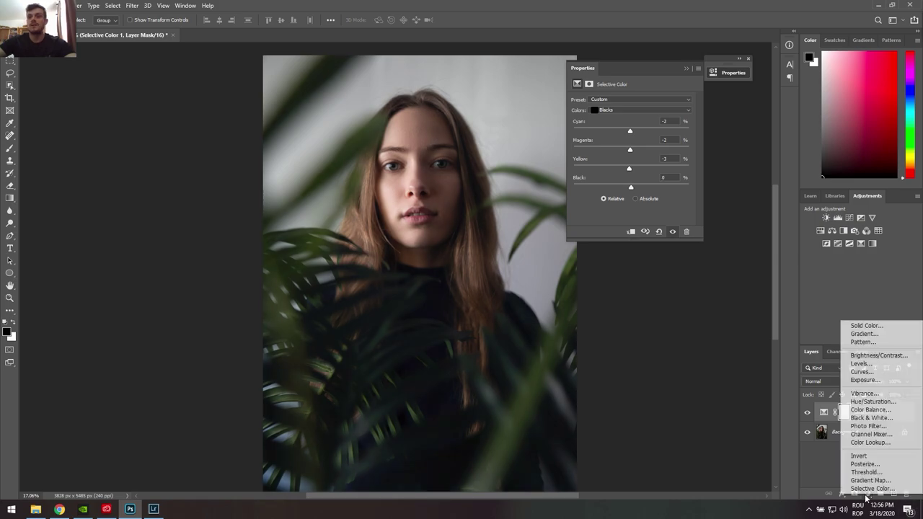
{"action": "left_click", "coordinate": [861, 372]}
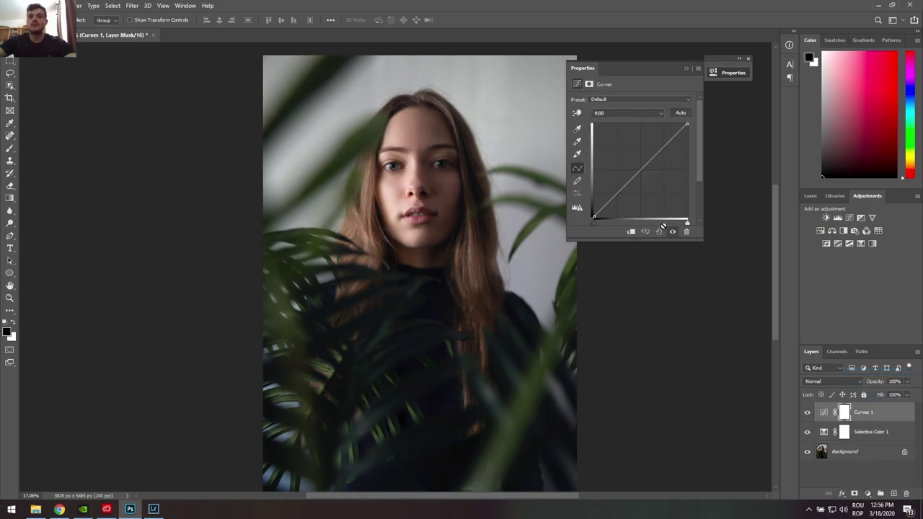
{"action": "left_click", "coordinate": [617, 195]}
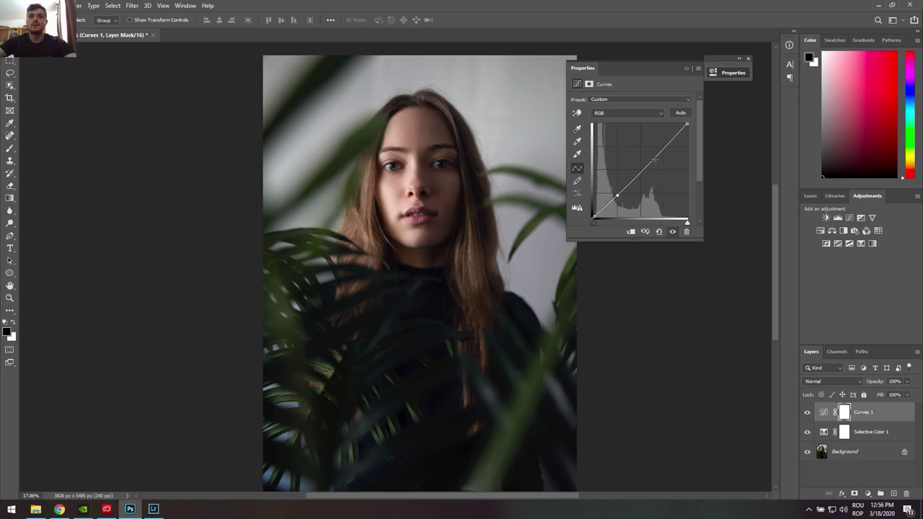
{"action": "left_click", "coordinate": [654, 158]}
{"action": "left_click", "coordinate": [869, 494]}
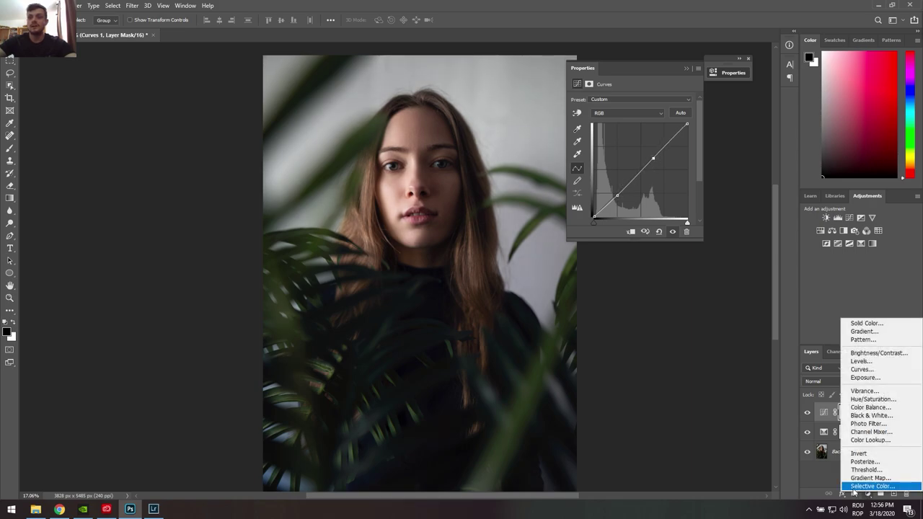
Add a second Selective Color layer tweaking Neutrals and setting Blacks Magenta -2, Black +5.
{"action": "left_click", "coordinate": [865, 486]}
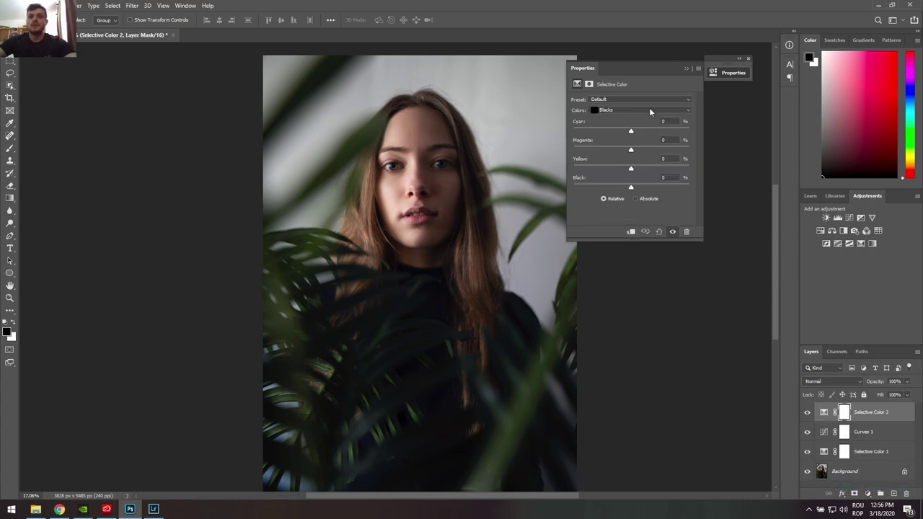
{"action": "left_click", "coordinate": [650, 110]}
{"action": "left_click", "coordinate": [626, 178]}
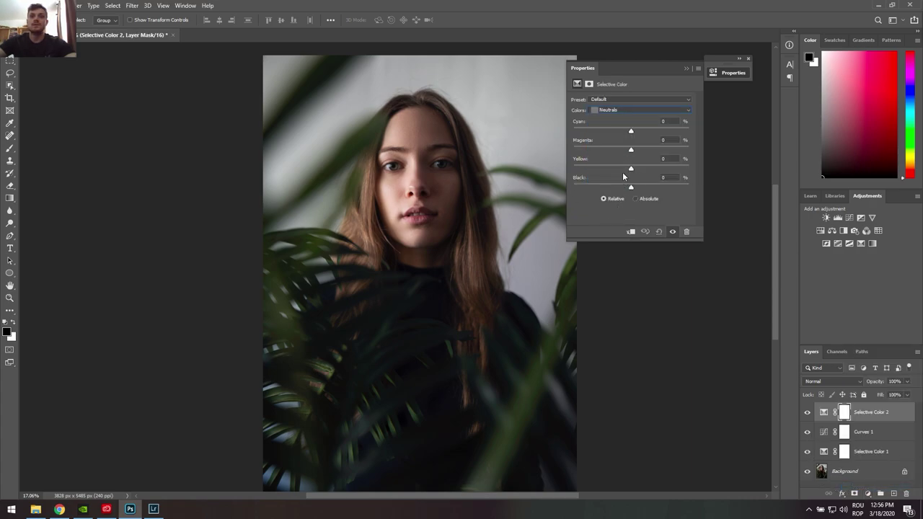
{"action": "left_click_drag", "start_coordinate": [614, 171], "coordinate": [631, 171]}
{"action": "left_click_drag", "start_coordinate": [631, 188], "coordinate": [630, 188]}
{"action": "left_click", "coordinate": [630, 109]}
{"action": "left_click", "coordinate": [613, 178]}
{"action": "left_click_drag", "start_coordinate": [630, 151], "coordinate": [629, 153]}
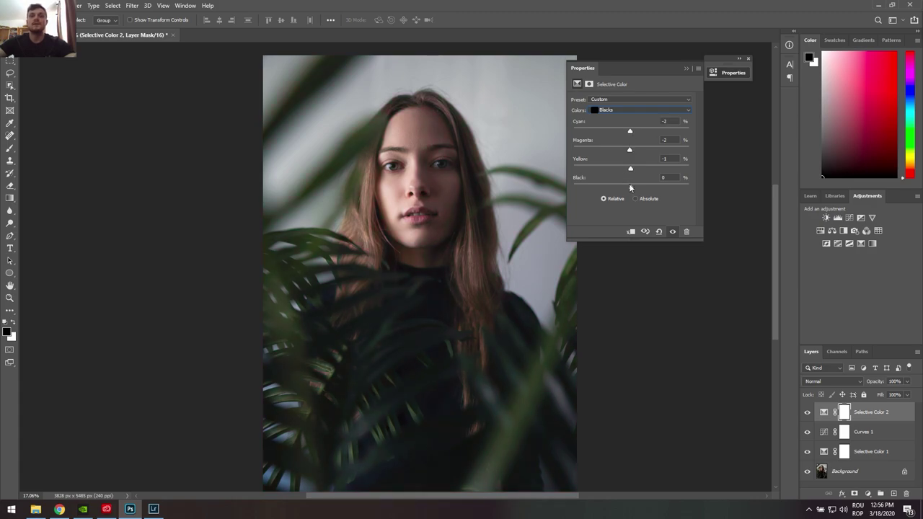
{"action": "left_click_drag", "start_coordinate": [630, 188], "coordinate": [634, 189]}
Flatten the image into a single Background layer, leaving Canvas Size unchanged.
{"action": "right_click", "coordinate": [862, 471]}
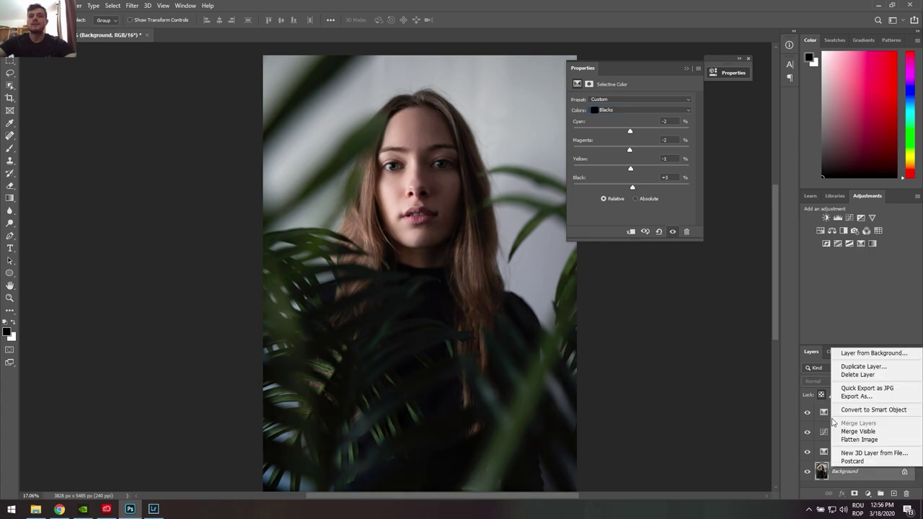
{"action": "key", "text": "Escape"}
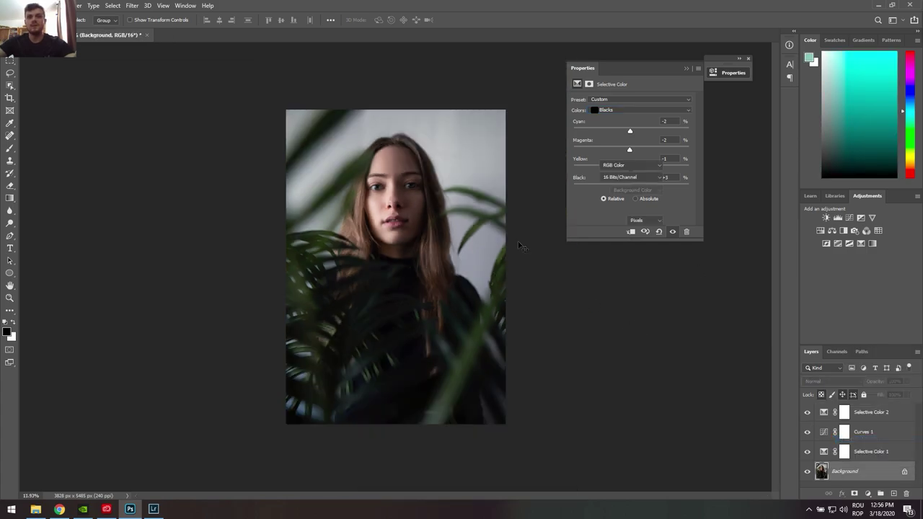
{"action": "key", "text": "ctrl+alt+c"}
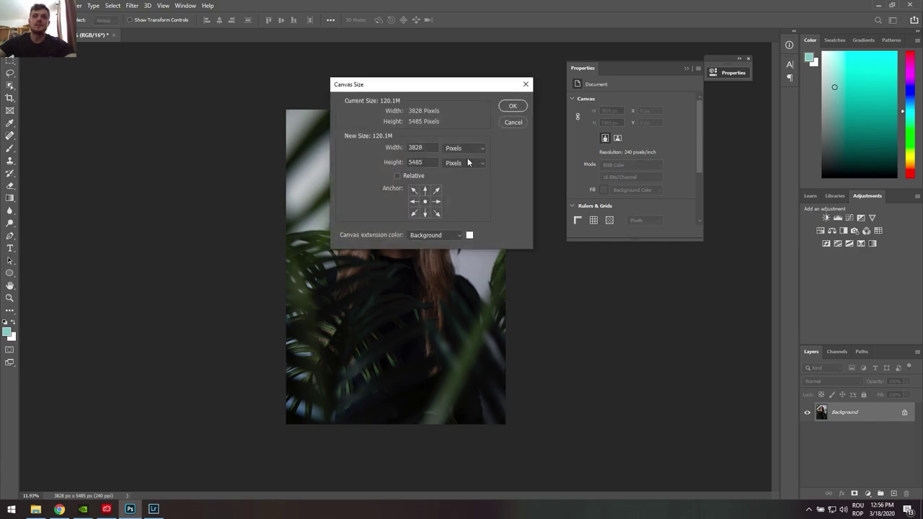
{"action": "left_click", "coordinate": [514, 121]}
{"action": "right_click", "coordinate": [861, 412]}
Duplicate the Background layer and add 5% uniform monochromatic noise as grain.
{"action": "left_click", "coordinate": [858, 316]}
{"action": "left_click", "coordinate": [514, 130]}
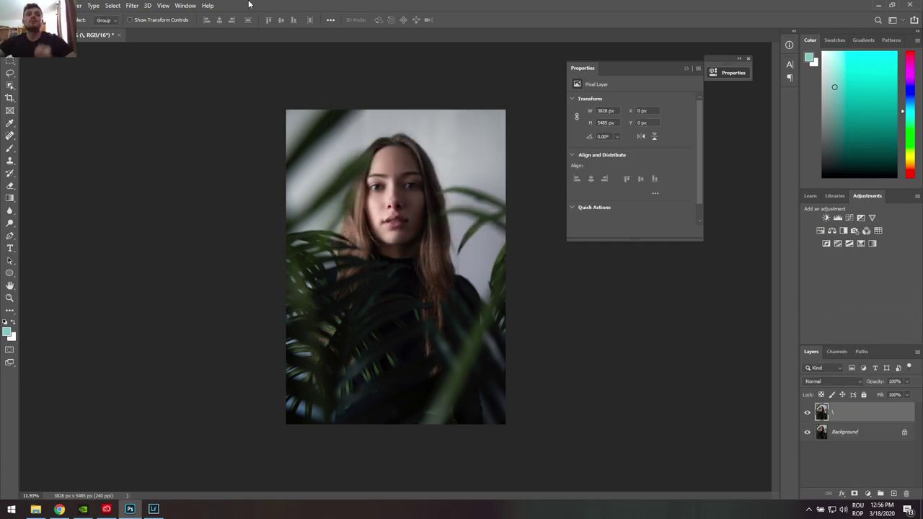
{"action": "left_click", "coordinate": [132, 5]}
{"action": "mouse_move", "coordinate": [140, 141]}
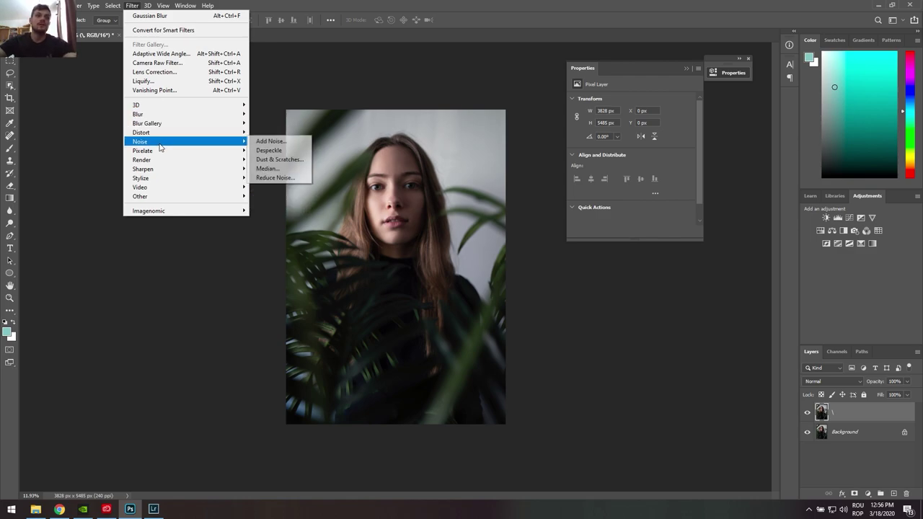
{"action": "left_click", "coordinate": [269, 141]}
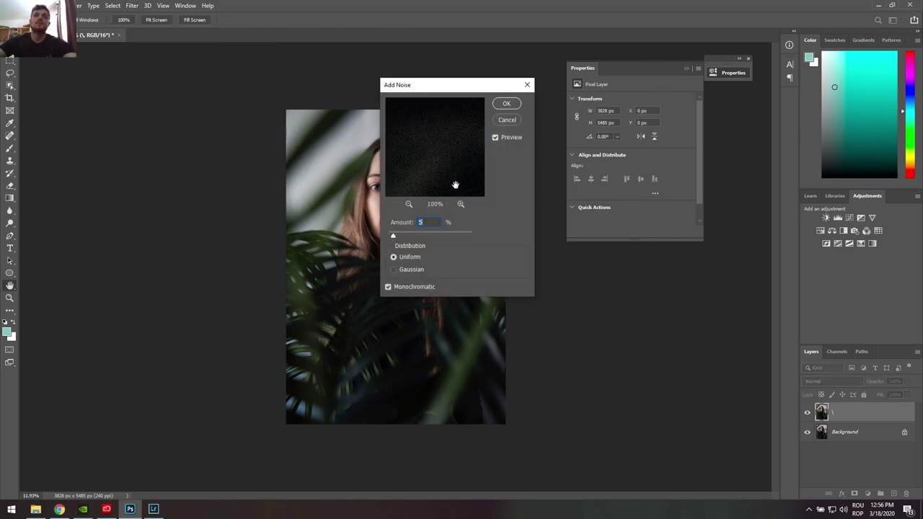
{"action": "left_click", "coordinate": [506, 103]}
{"action": "scroll", "coordinate": [448, 180], "scroll_direction": "up", "scroll_amount": 3}
{"action": "scroll", "coordinate": [413, 215], "scroll_direction": "down", "scroll_amount": 2}
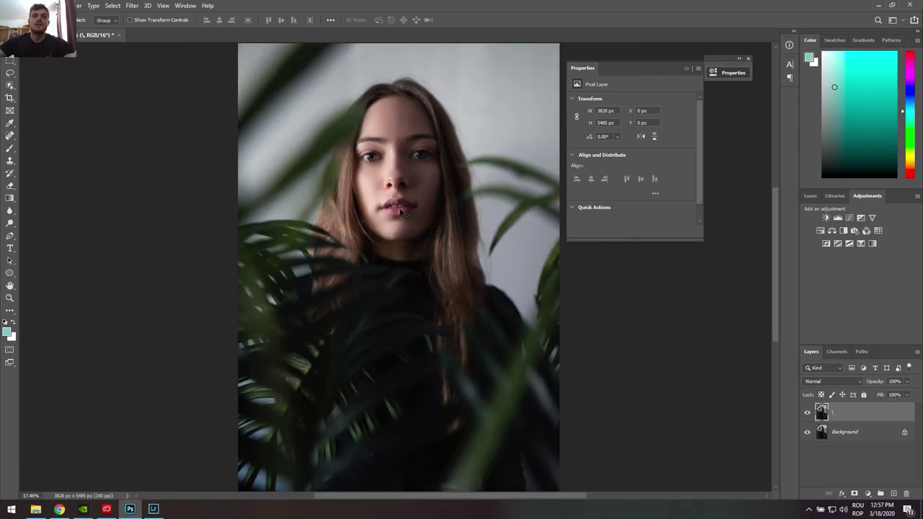
Resize the image to 942 × 1350 pixels.
{"action": "key", "text": "ctrl+alt+i"}
{"action": "type", "text": "94"}
{"action": "key", "text": "Tab"}
{"action": "type", "text": "0"}
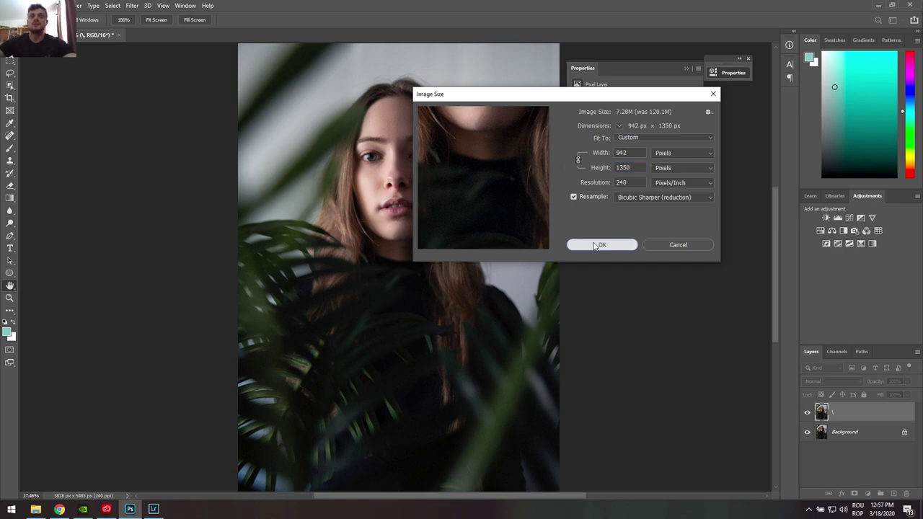
{"action": "left_click", "coordinate": [596, 246]}
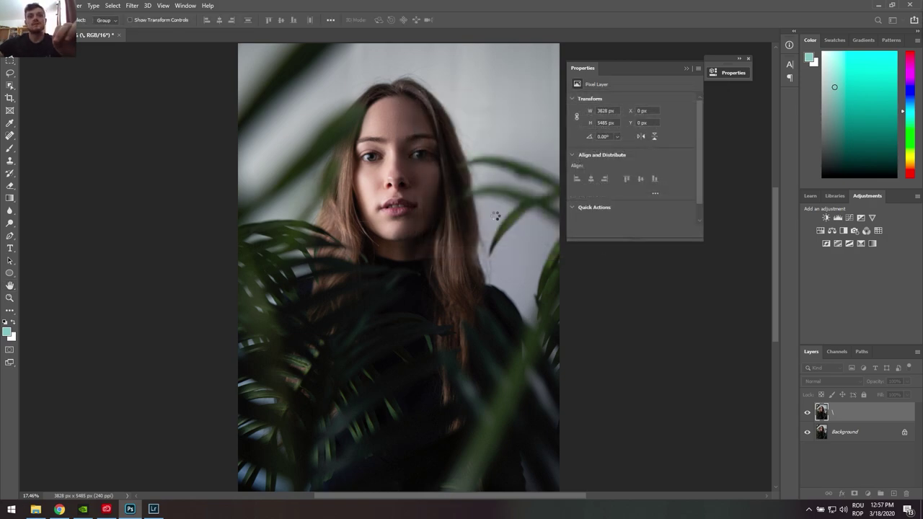
{"action": "scroll", "coordinate": [461, 237], "scroll_direction": "up", "scroll_amount": 4}
Flatten all layers into the Background layer.
{"action": "scroll", "coordinate": [433, 248], "scroll_direction": "down", "scroll_amount": 1}
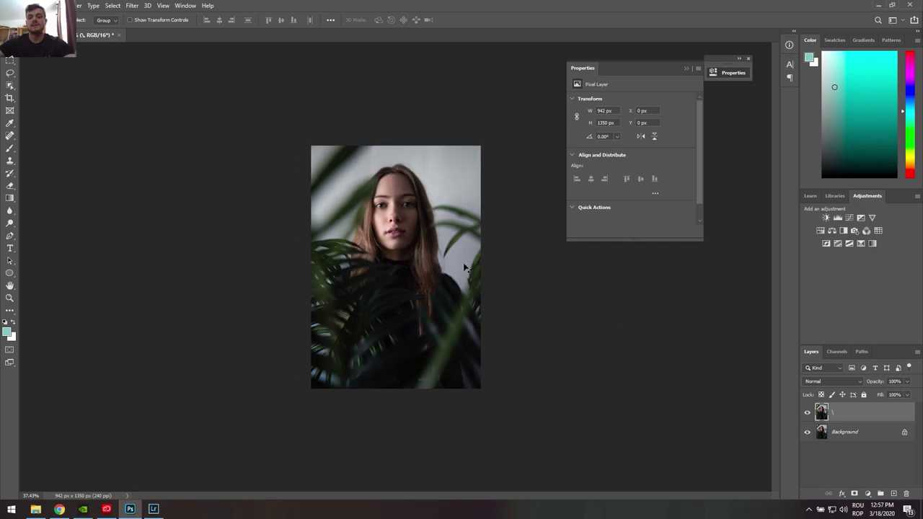
{"action": "right_click", "coordinate": [858, 419]}
{"action": "left_click", "coordinate": [862, 398]}
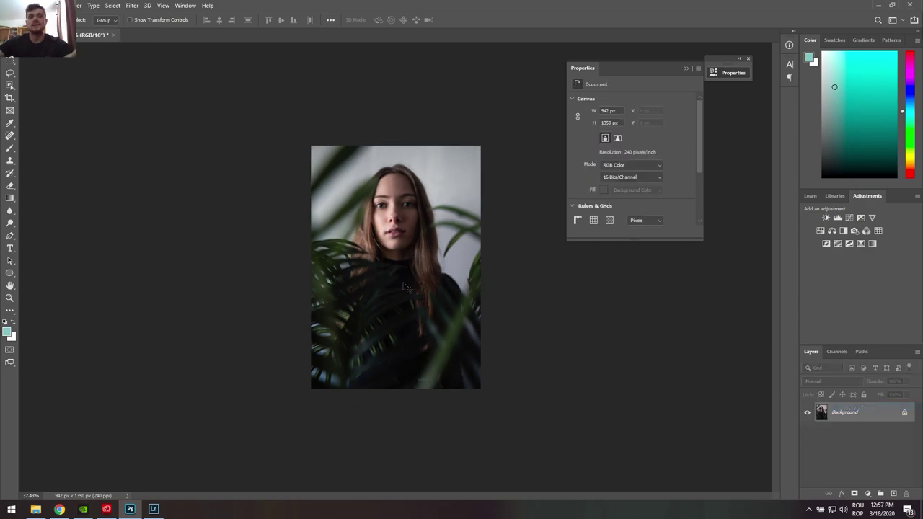
{"action": "scroll", "coordinate": [420, 285], "scroll_direction": "up", "scroll_amount": 2}
Try a 1 × 1 cm canvas size, then undo the accidental shrink.
{"action": "key", "text": "ctrl+alt+c"}
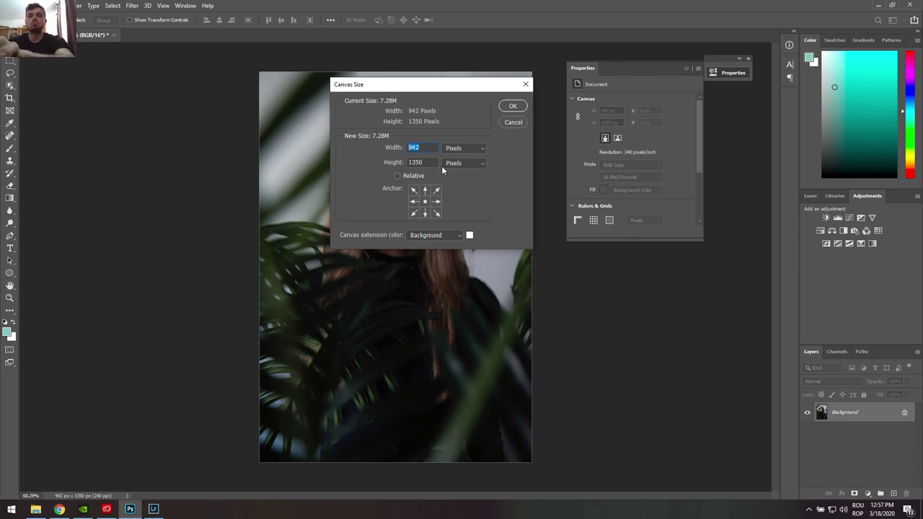
{"action": "left_click", "coordinate": [472, 149]}
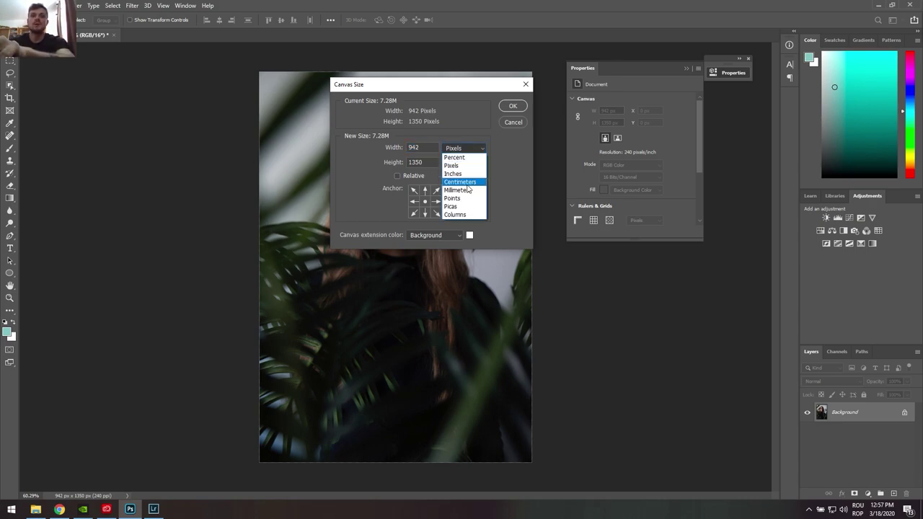
{"action": "left_click", "coordinate": [460, 182]}
{"action": "type", "text": "1"}
{"action": "key", "text": "Tab"}
{"action": "type", "text": "1"}
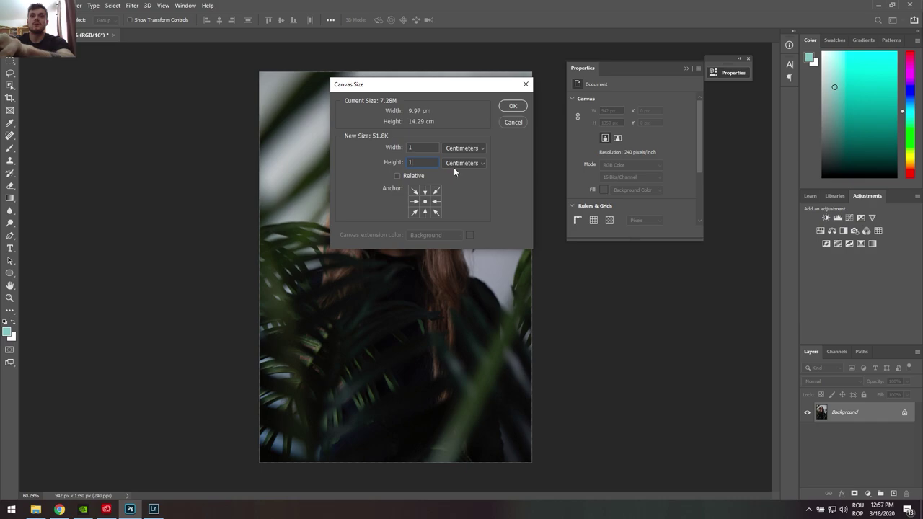
{"action": "left_click", "coordinate": [513, 106]}
{"action": "left_click", "coordinate": [433, 189]}
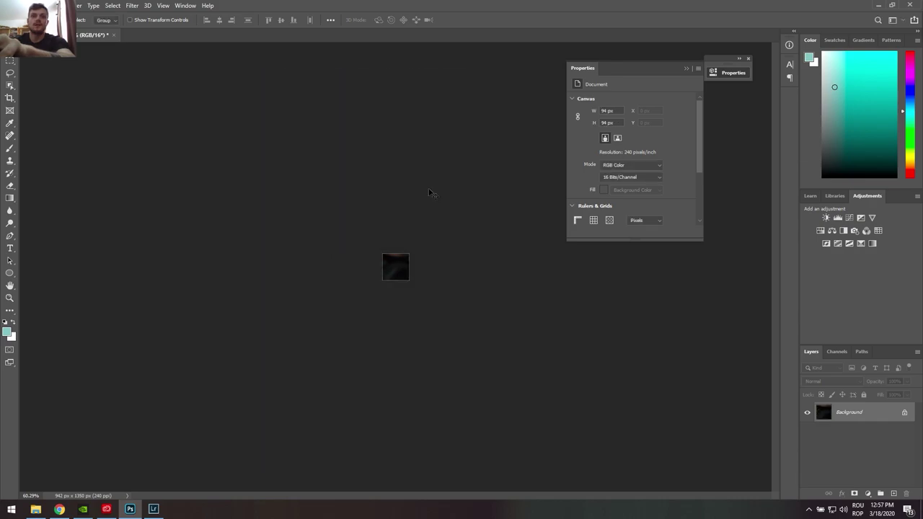
{"action": "key", "text": "ctrl+z"}
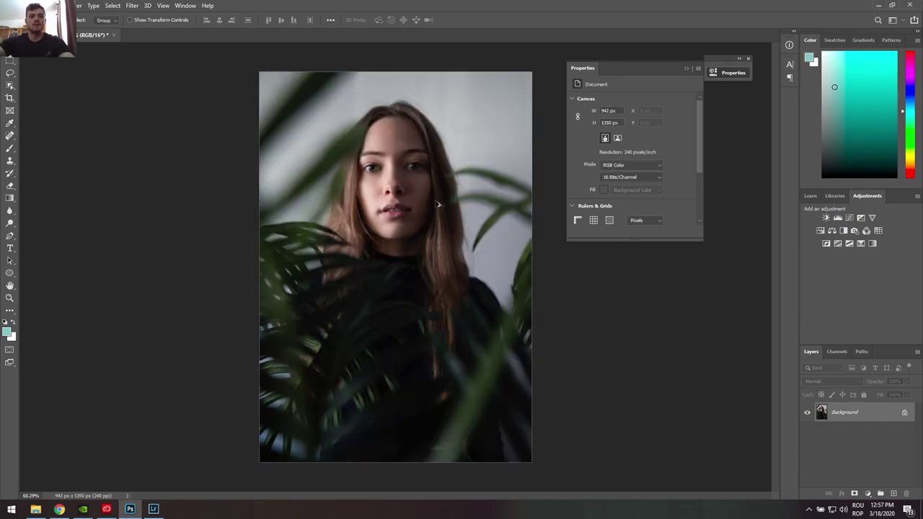
Enlarge the canvas relatively by 1 cm, then by a further 4 × 4.
{"action": "key", "text": "ctrl+alt+c"}
{"action": "left_click", "coordinate": [397, 176]}
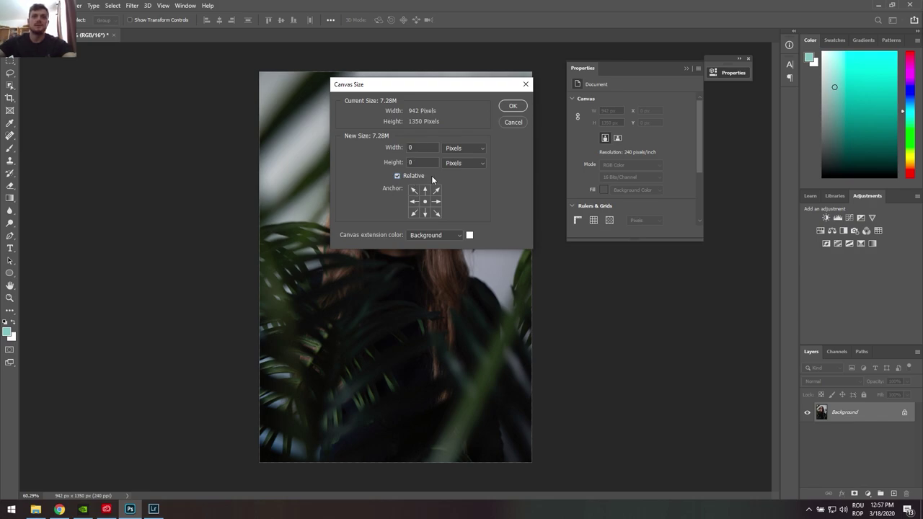
{"action": "type", "text": "1"}
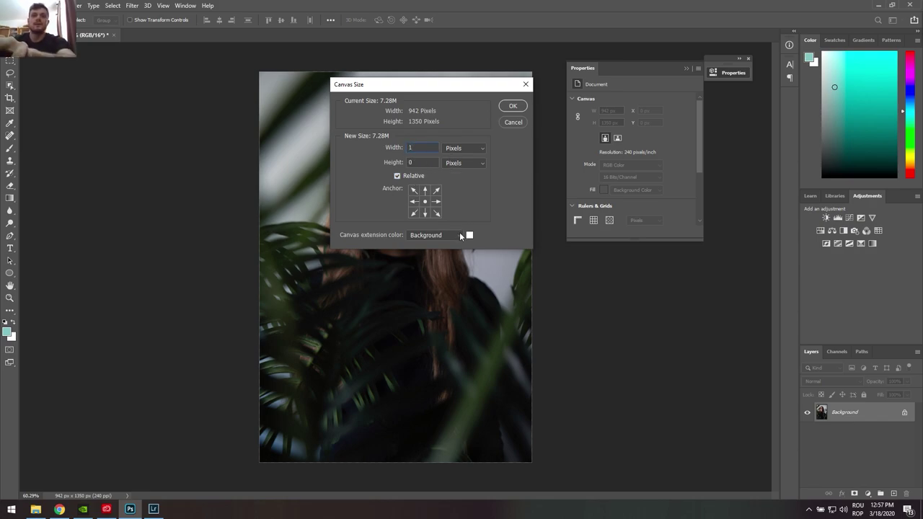
{"action": "left_click", "coordinate": [461, 148]}
{"action": "left_click", "coordinate": [462, 178]}
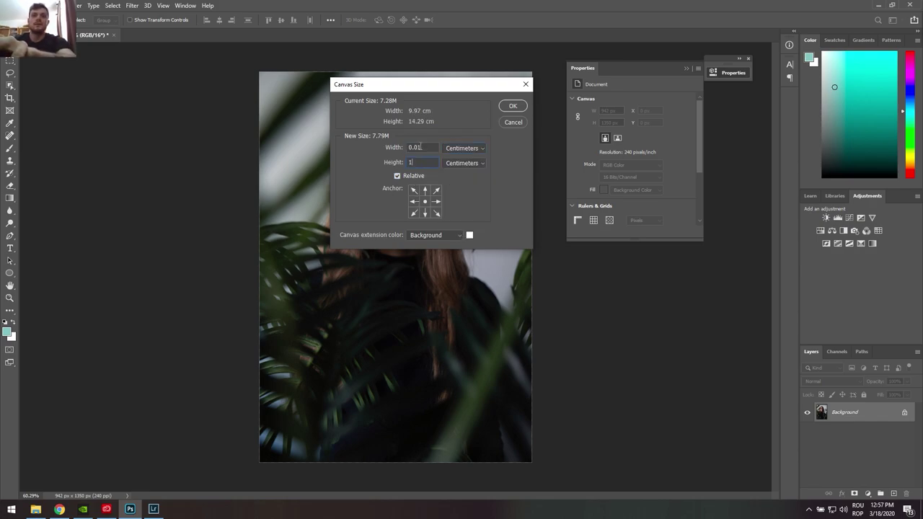
{"action": "key", "text": "Return"}
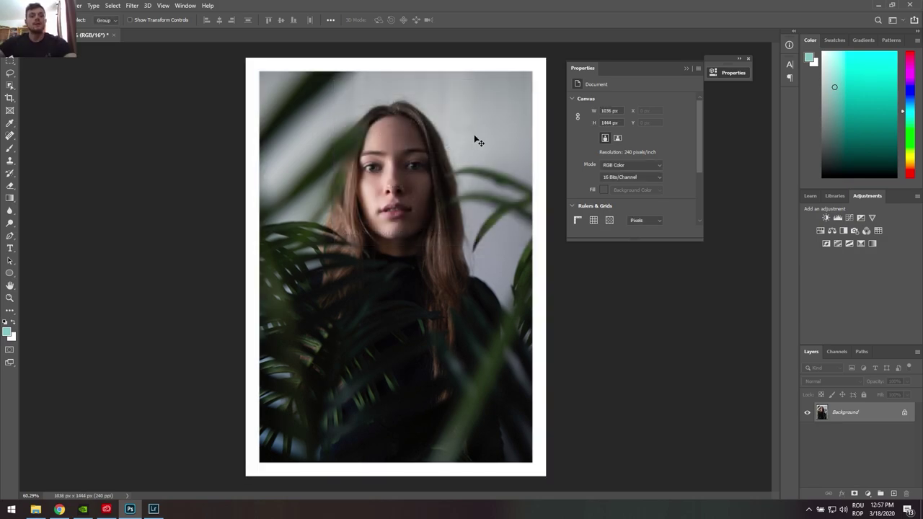
{"action": "key", "text": "ctrl+alt+c"}
{"action": "type", "text": "4"}
{"action": "key", "text": "Tab"}
{"action": "type", "text": "4"}
{"action": "left_click", "coordinate": [514, 106]}
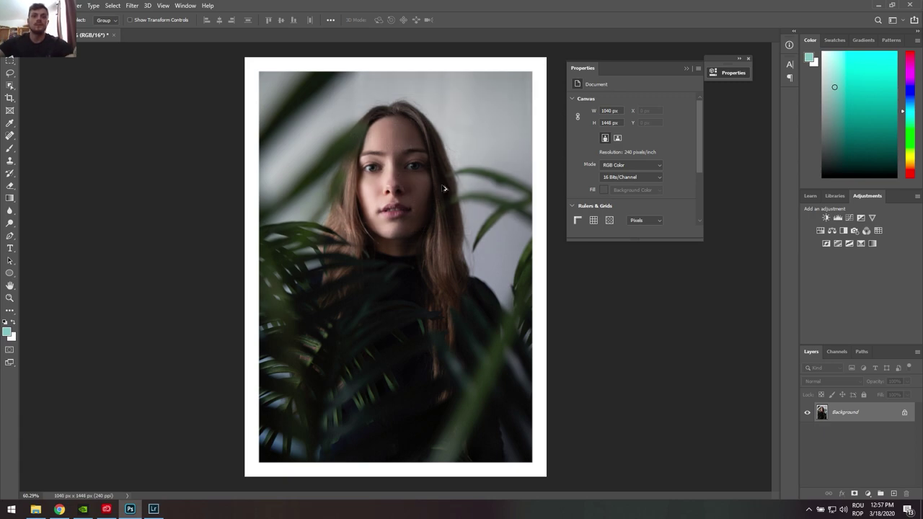
Add a relative 10 cm canvas enlargement, view it fitted, then undo it.
{"action": "key", "text": "ctrl+alt+c"}
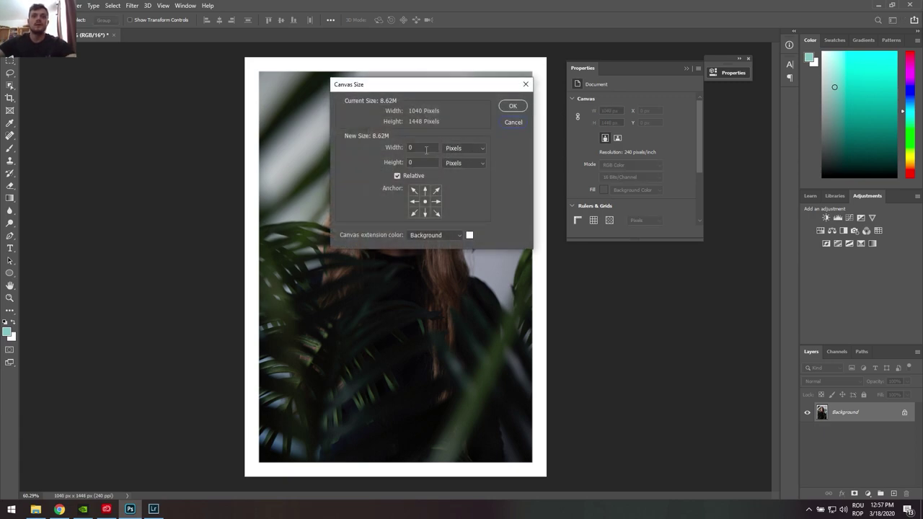
{"action": "left_click", "coordinate": [460, 150]}
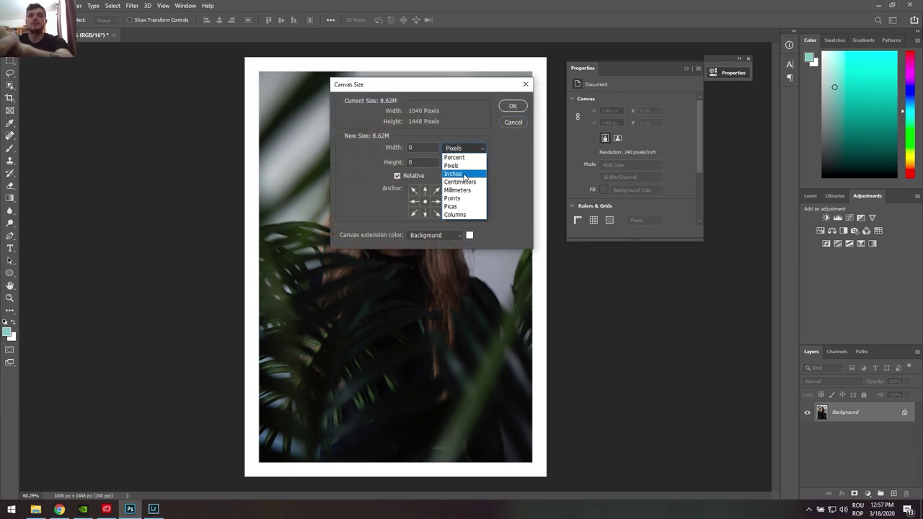
{"action": "left_click", "coordinate": [475, 185]}
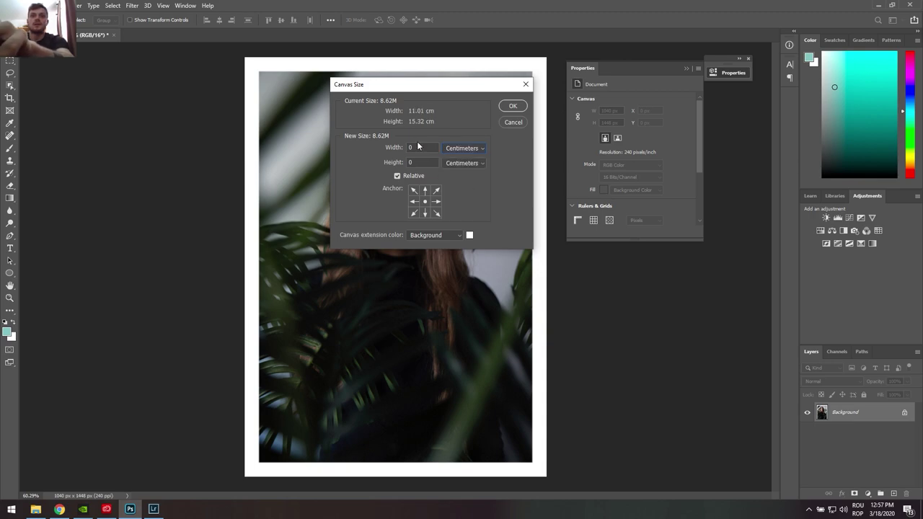
{"action": "key", "text": "Tab"}
{"action": "type", "text": "10"}
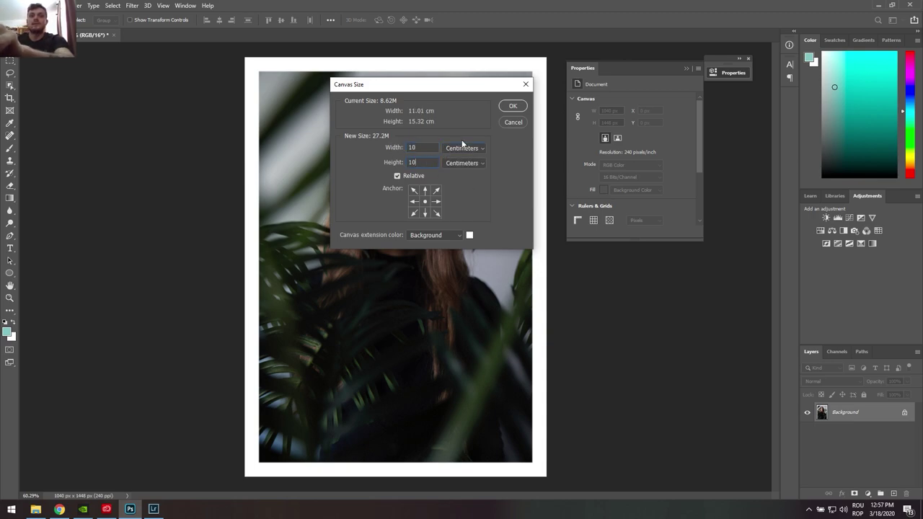
{"action": "left_click", "coordinate": [512, 106]}
{"action": "key", "text": "ctrl+0"}
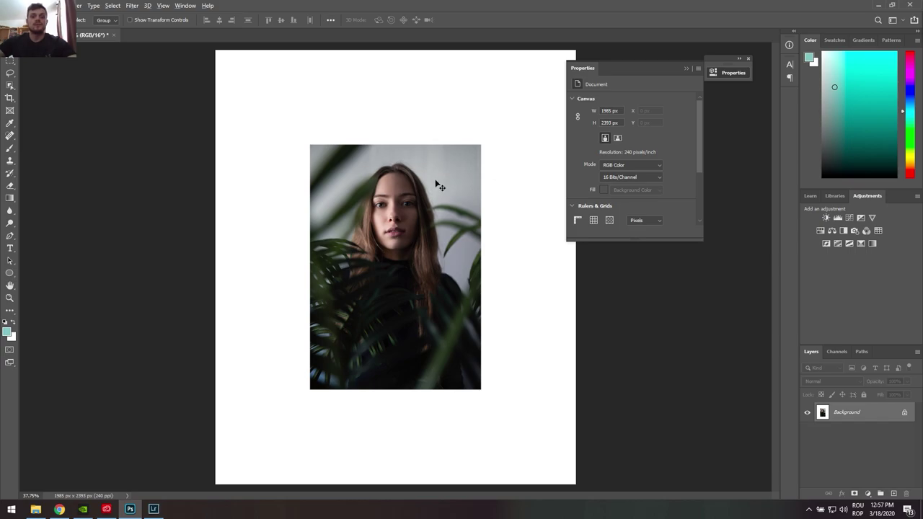
{"action": "key", "text": "alt+z"}
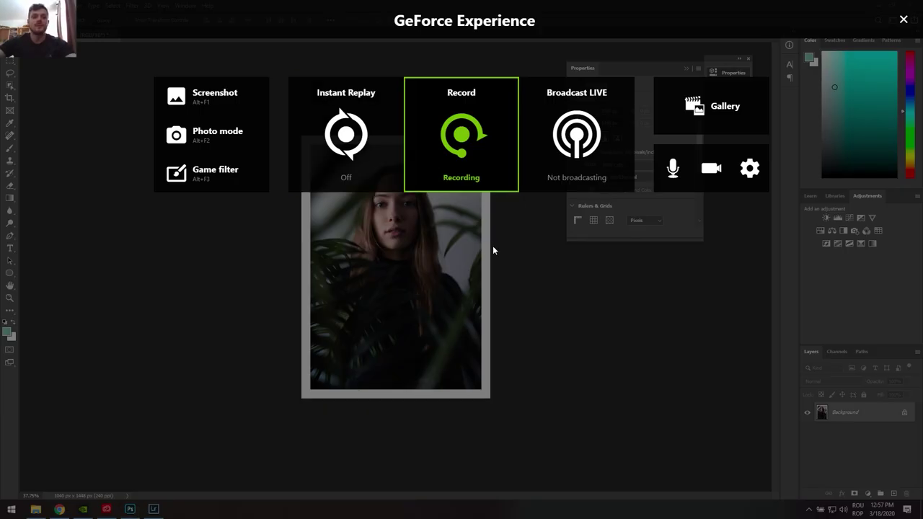
{"action": "key", "text": "alt+z"}
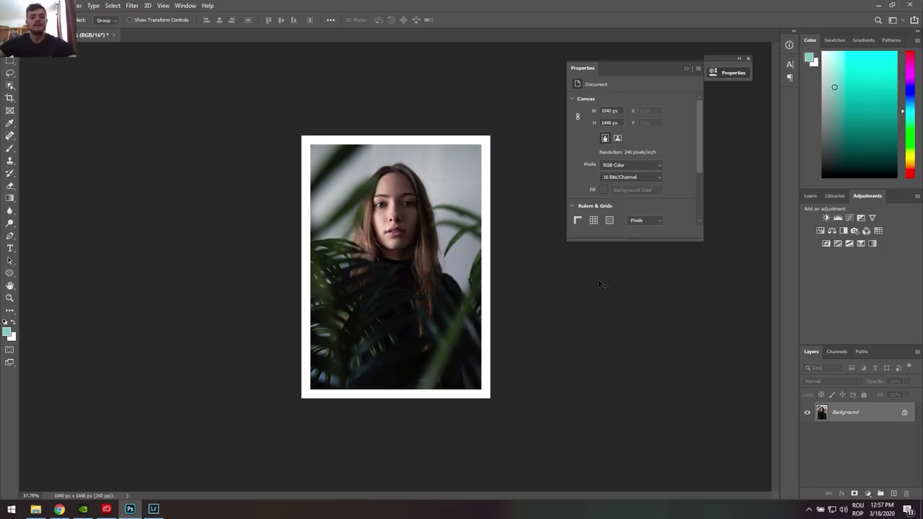
Add a relative 100 px white border, making the canvas 1140 × 1548 px.
{"action": "key", "text": "ctrl+alt+c"}
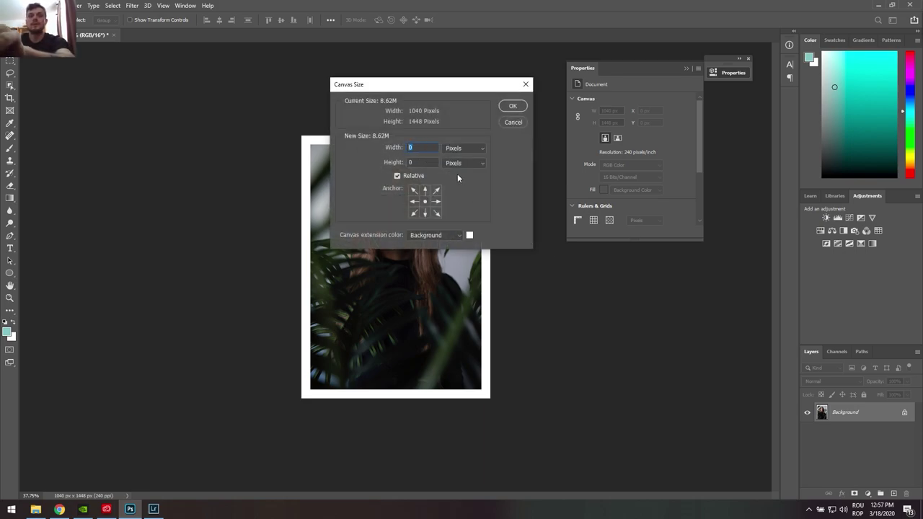
{"action": "type", "text": "100"}
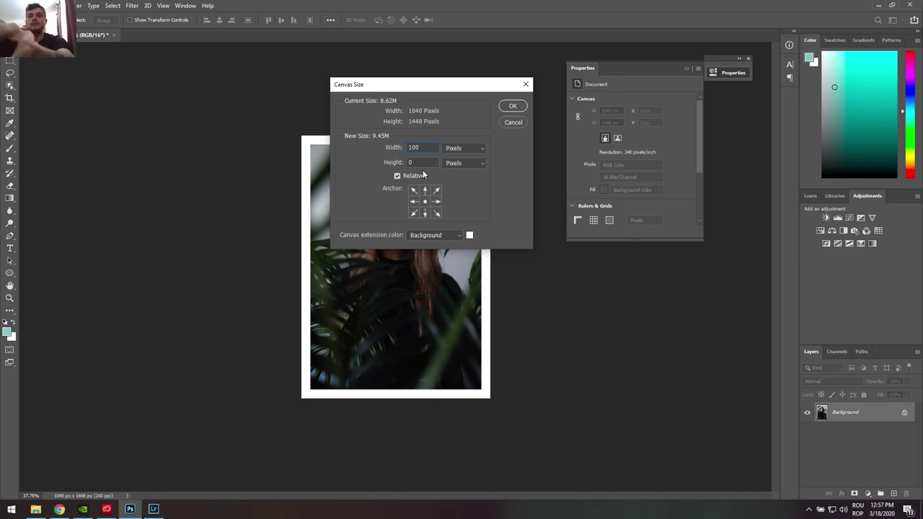
{"action": "key", "text": "Tab"}
{"action": "type", "text": "100"}
{"action": "left_click", "coordinate": [504, 107]}
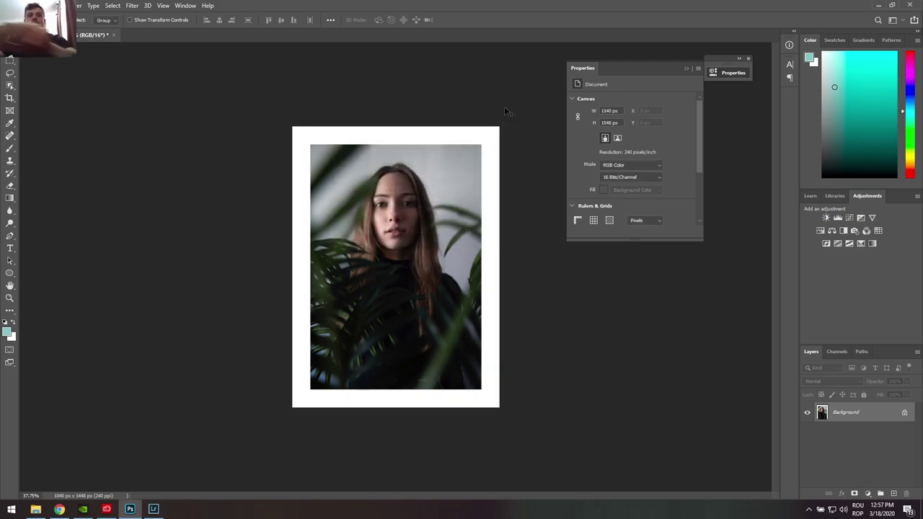
Add a Gradient Map adjustment layer in Soft Light blend mode.
{"action": "left_click", "coordinate": [868, 494]}
{"action": "left_click", "coordinate": [881, 481]}
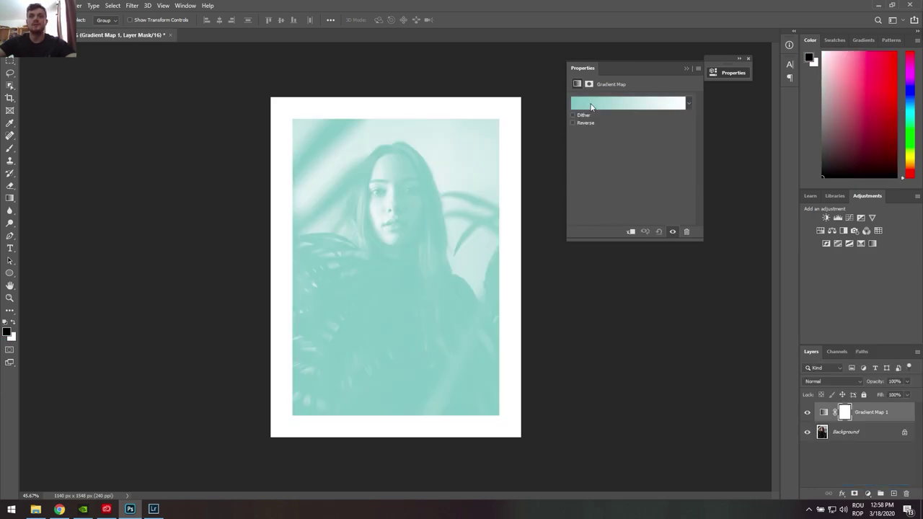
{"action": "left_click", "coordinate": [829, 381]}
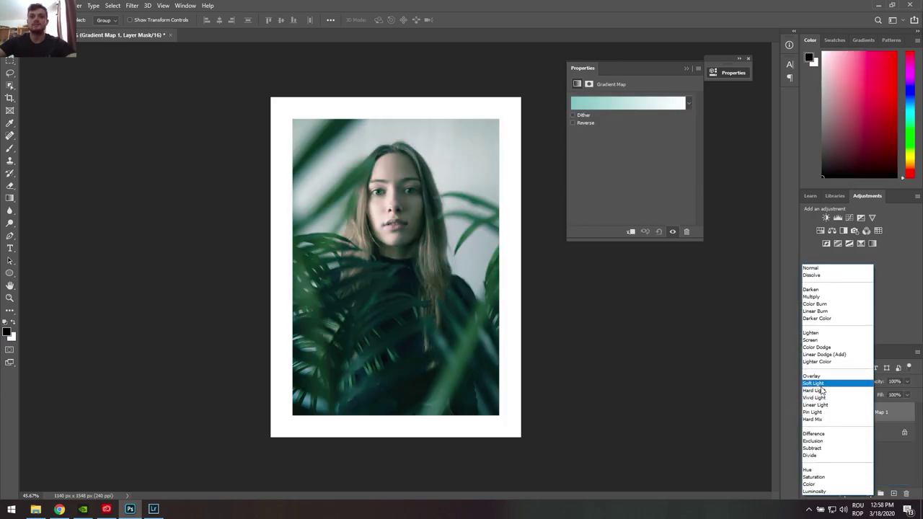
{"action": "left_click", "coordinate": [822, 380]}
Set the gradient map to black-to-green and fade it to low opacity.
{"action": "left_click", "coordinate": [656, 106]}
{"action": "double_click", "coordinate": [841, 265]}
{"action": "left_click_drag", "start_coordinate": [664, 233], "coordinate": [723, 227]}
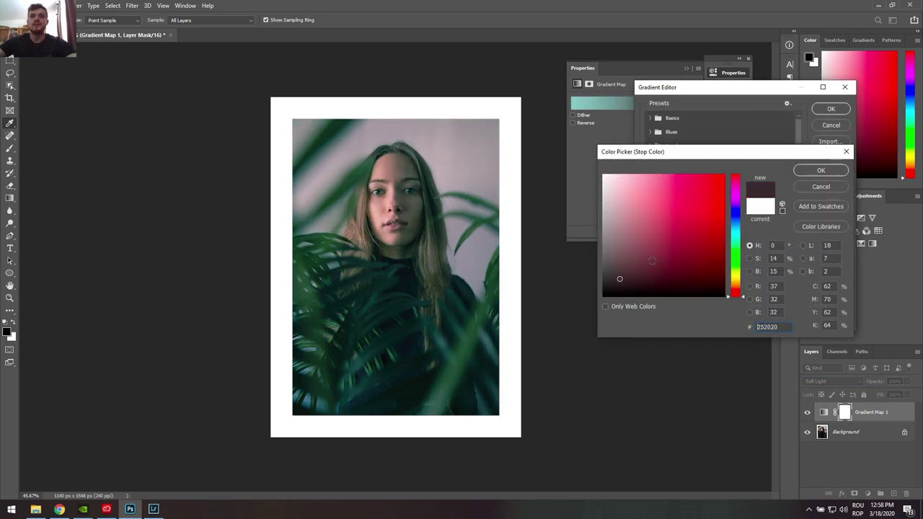
{"action": "left_click_drag", "start_coordinate": [735, 289], "coordinate": [738, 264]}
{"action": "left_click", "coordinate": [809, 171]}
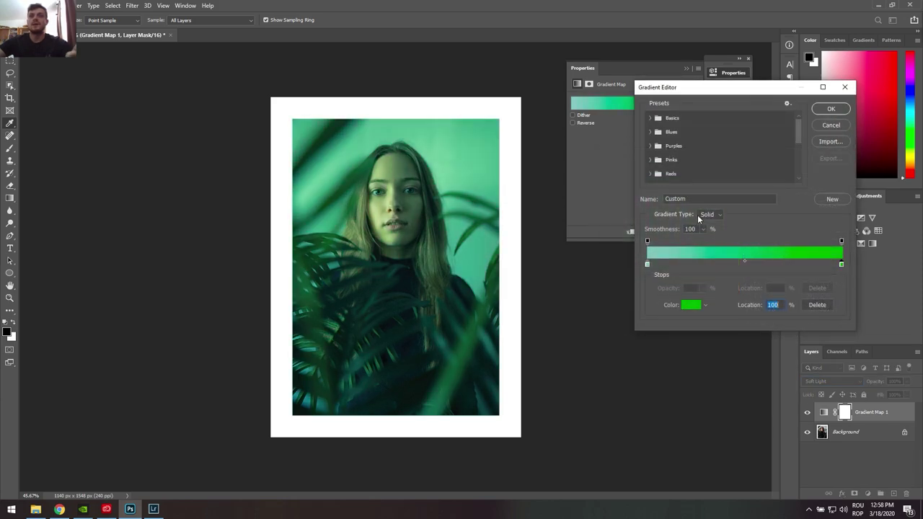
{"action": "left_click", "coordinate": [650, 266]}
{"action": "double_click", "coordinate": [650, 266]}
{"action": "left_click_drag", "start_coordinate": [649, 266], "coordinate": [649, 303]}
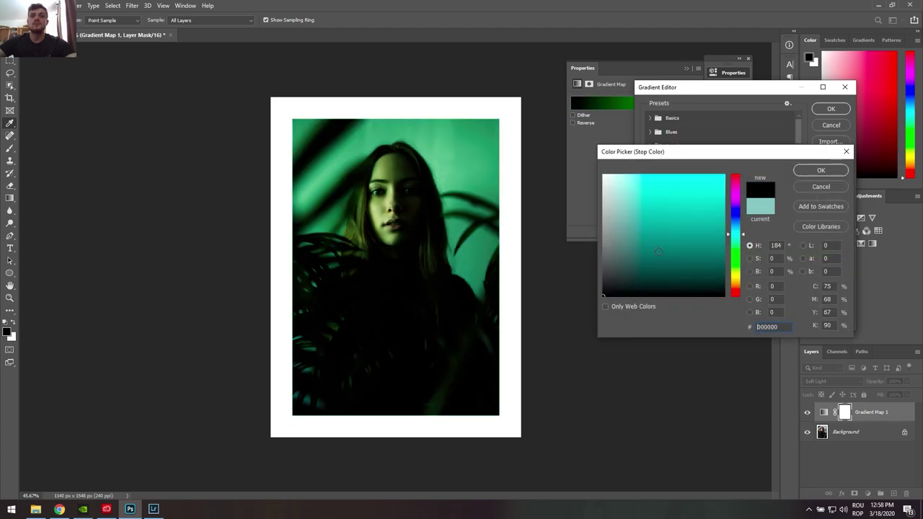
{"action": "left_click", "coordinate": [821, 170]}
{"action": "left_click", "coordinate": [831, 108]}
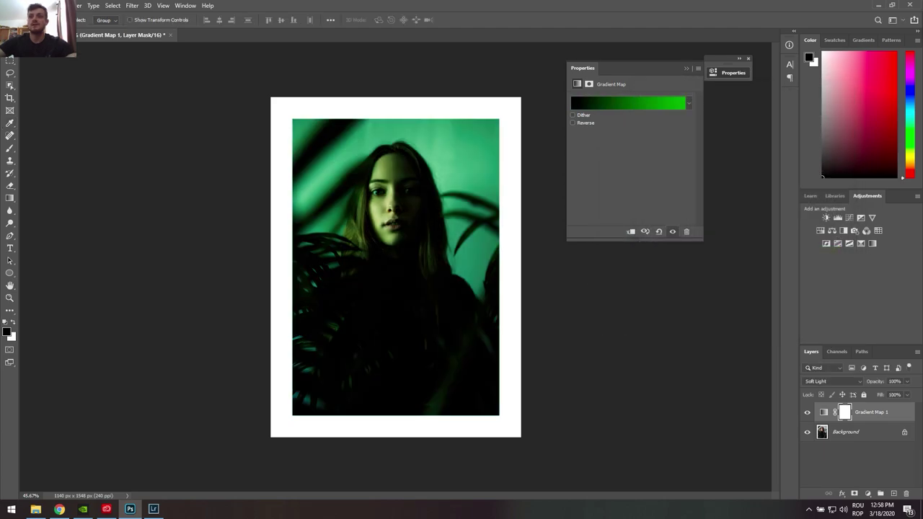
{"action": "left_click_drag", "start_coordinate": [907, 382], "coordinate": [878, 396]}
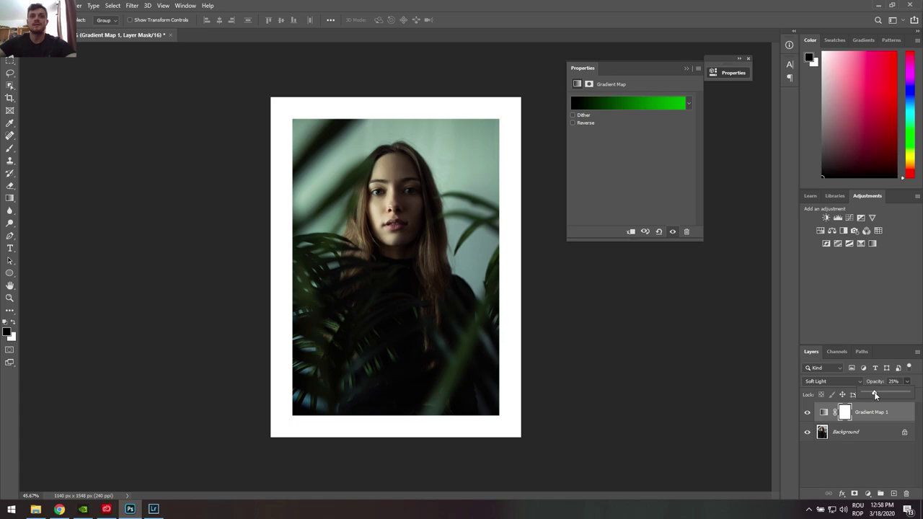
{"action": "left_click", "coordinate": [800, 423]}
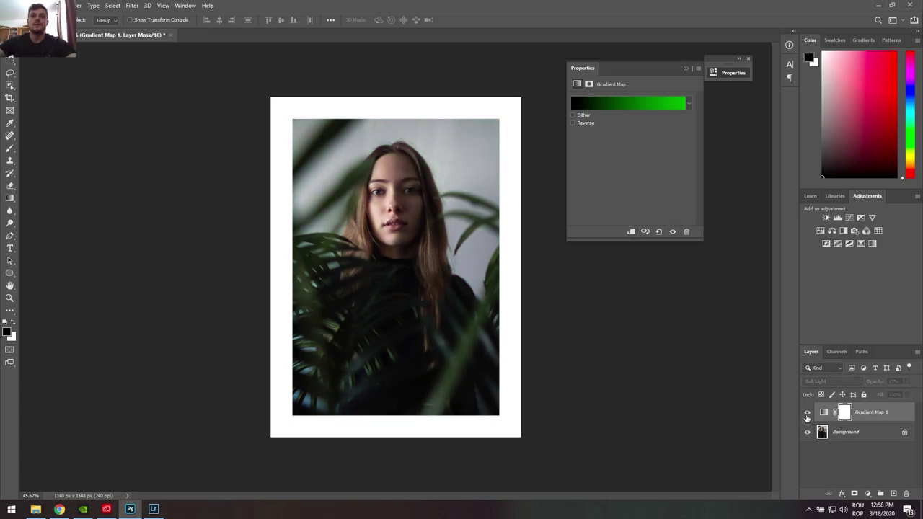
Add a Brightness/Contrast layer with Brightness 5 and Contrast 14.
{"action": "scroll", "coordinate": [395, 267], "scroll_direction": "up", "scroll_amount": 1}
{"action": "left_click", "coordinate": [866, 494]}
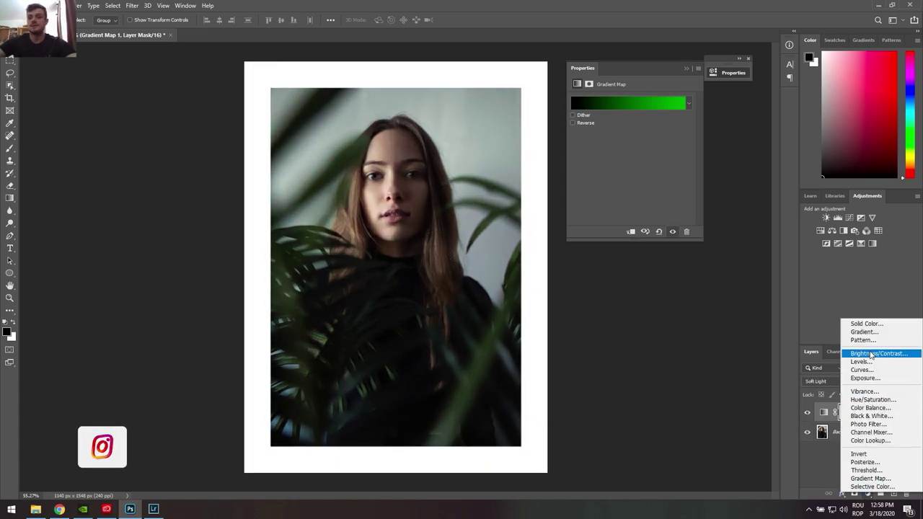
{"action": "left_click", "coordinate": [869, 353]}
{"action": "mouse_move", "coordinate": [631, 143]}
{"action": "left_mouse_down"}
{"action": "mouse_move", "coordinate": [640, 147]}
{"action": "mouse_move", "coordinate": [633, 126]}
{"action": "left_mouse_up"}
{"action": "scroll", "coordinate": [743, 410], "scroll_direction": "down", "scroll_amount": 1}
Flatten the Gradient Map and Brightness/Contrast layers into Background, then fit to screen.
{"action": "right_click", "coordinate": [844, 451]}
{"action": "left_click", "coordinate": [844, 426]}
{"action": "key", "text": "ctrl+0"}
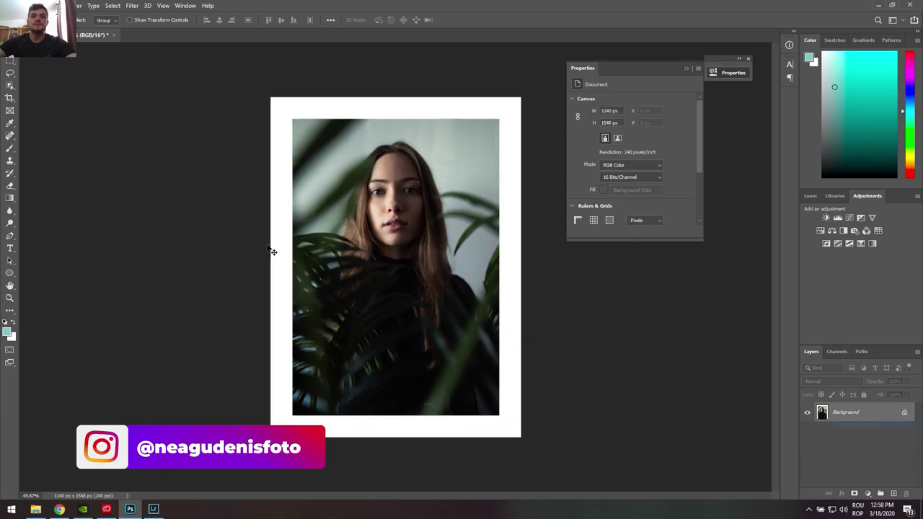